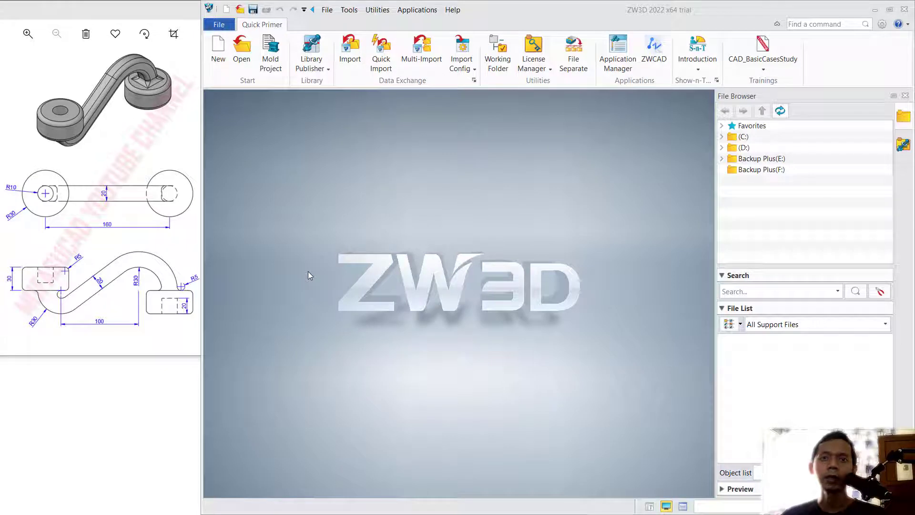
# - Create a standard part file and start a sketch on the default YZ plane
pyautogui.click(218, 50)
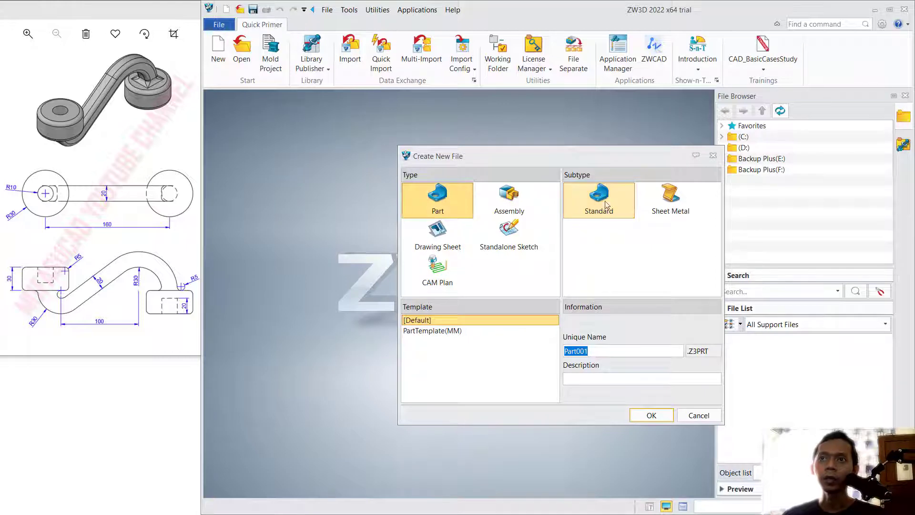
pyautogui.click(651, 416)
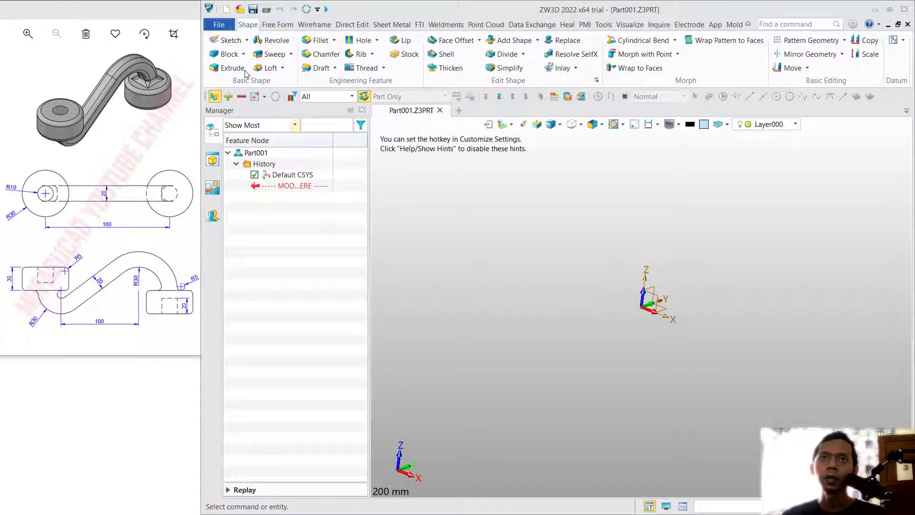
pyautogui.click(227, 40)
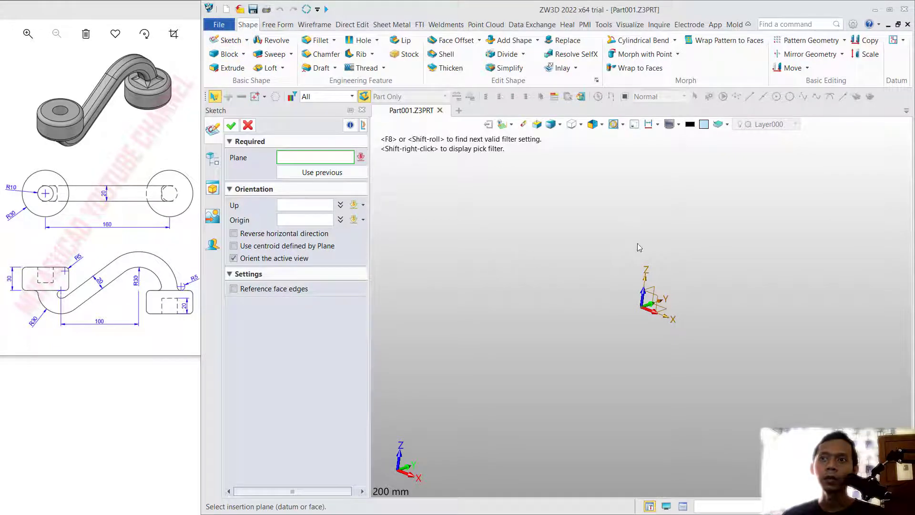
pyautogui.click(655, 287)
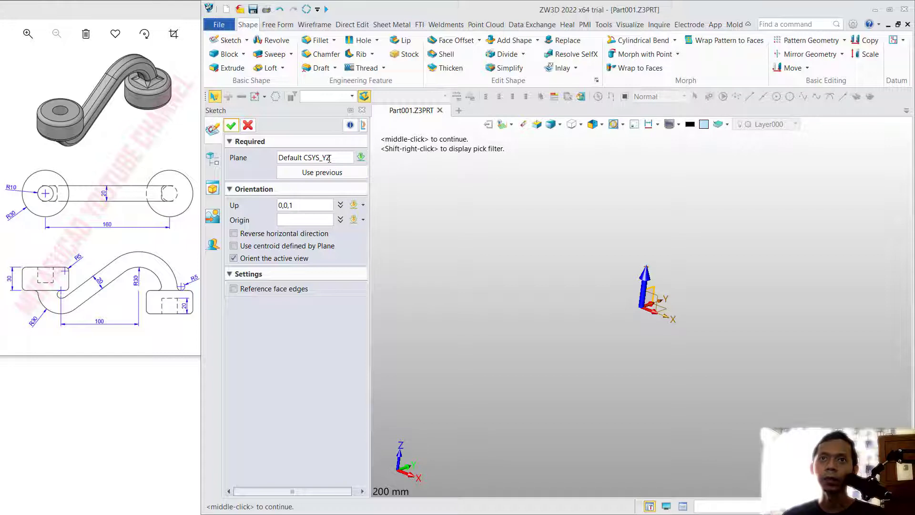
pyautogui.click(231, 125)
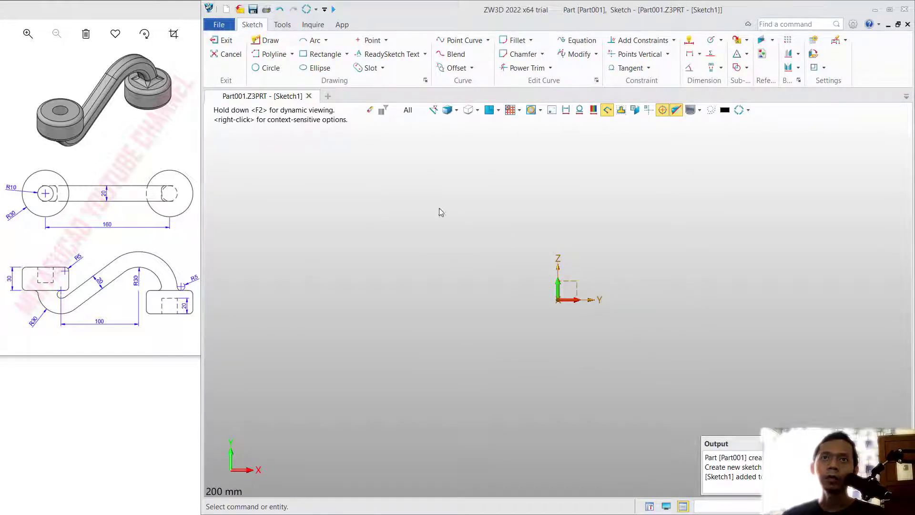
# - Draw a circle of radius 30 mm centred on the sketch origin
pyautogui.click(267, 67)
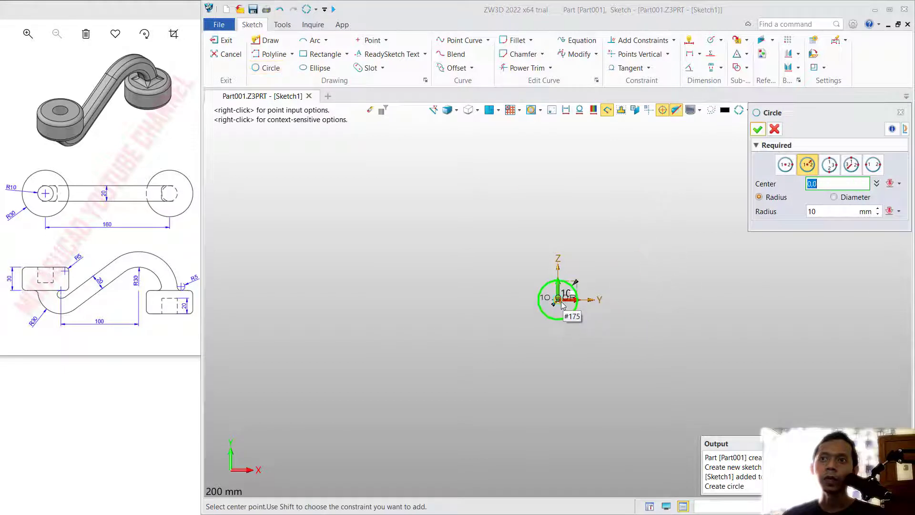
pyautogui.click(560, 303)
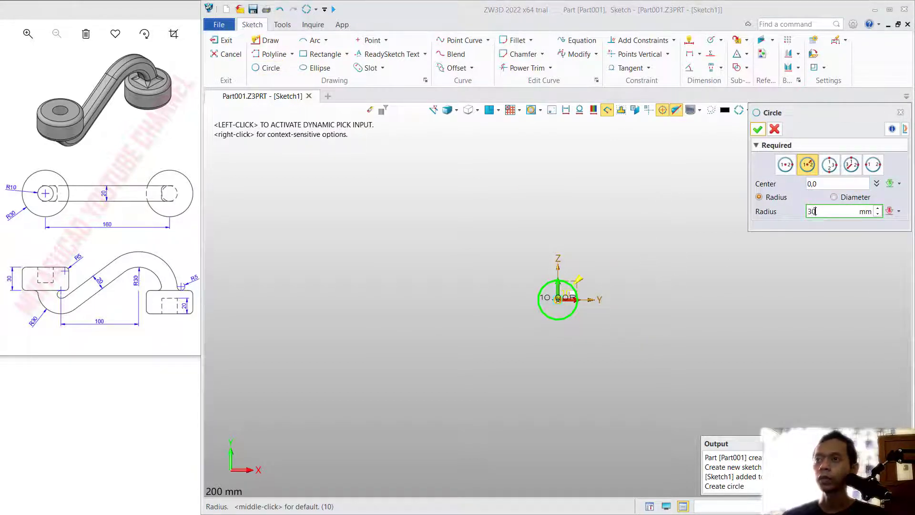
pyautogui.write('30')
pyautogui.press('Return')
pyautogui.middleClick(665, 246)
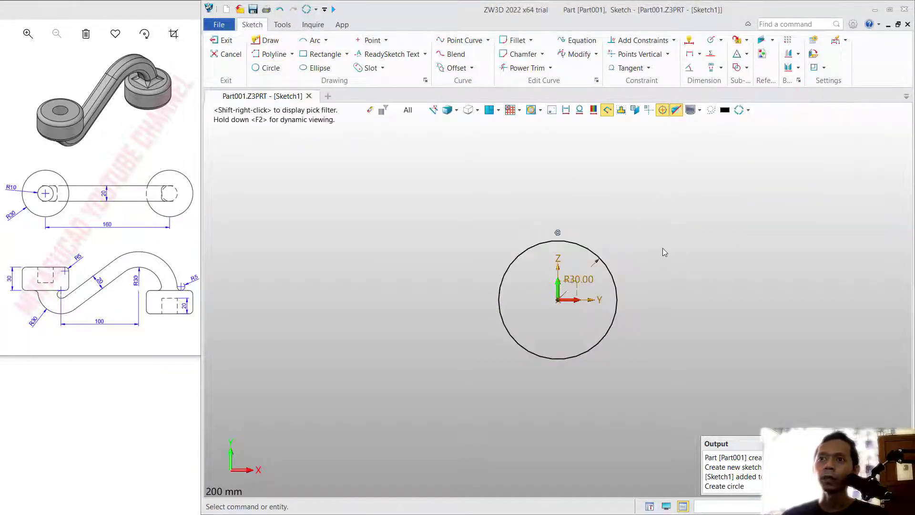
# - Draw a second 30 mm radius circle level with the first, its centre about 115 mm along the Y axis
pyautogui.middleClick(663, 248)
pyautogui.moveTo(680, 278); pyautogui.dragTo(554, 279, button='middle')
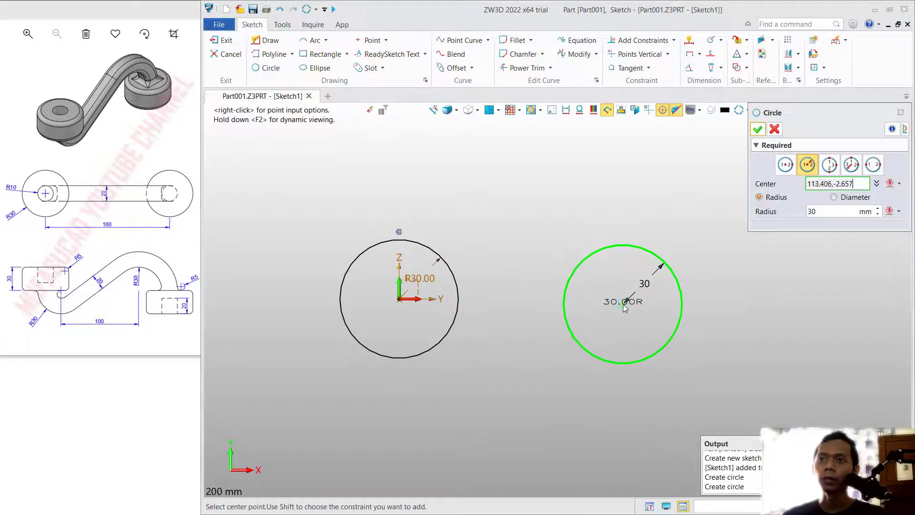
pyautogui.click(627, 300)
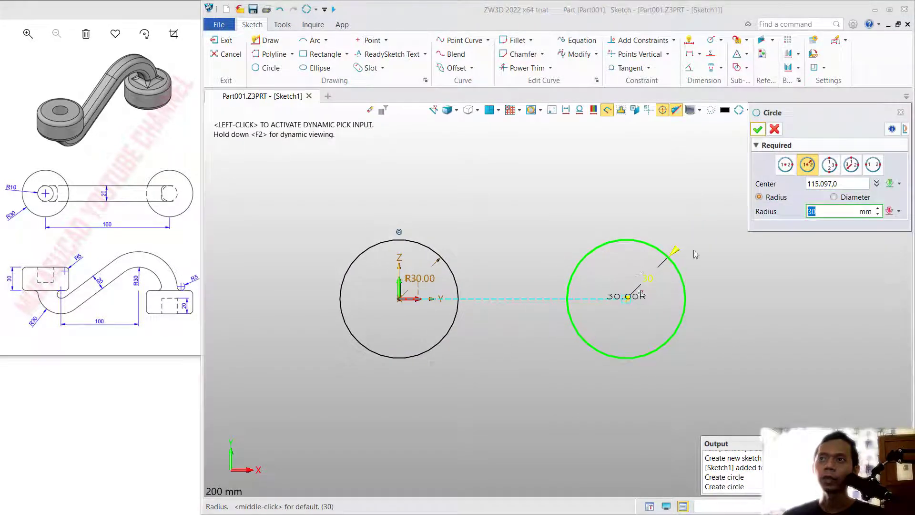
pyautogui.click(760, 131)
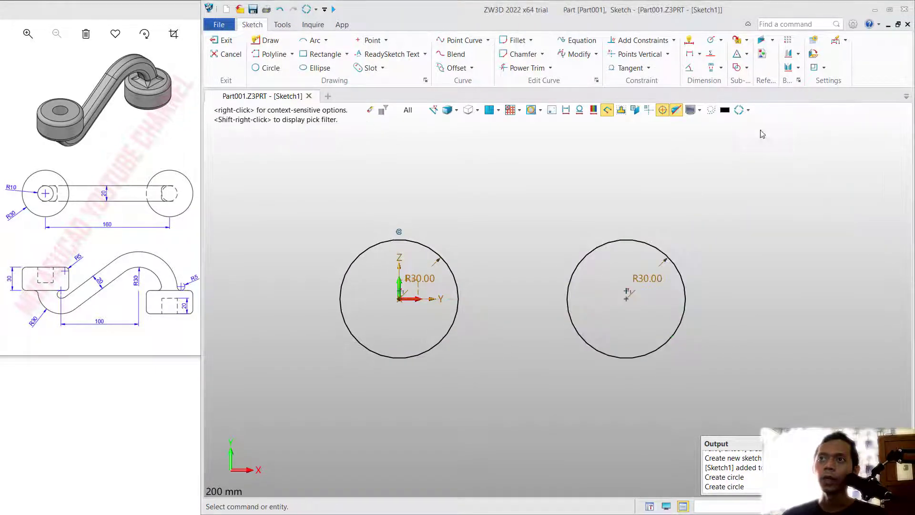
# - Dimension the horizontal distance between the two circle centres and set it to 100 mm
pyautogui.click(690, 41)
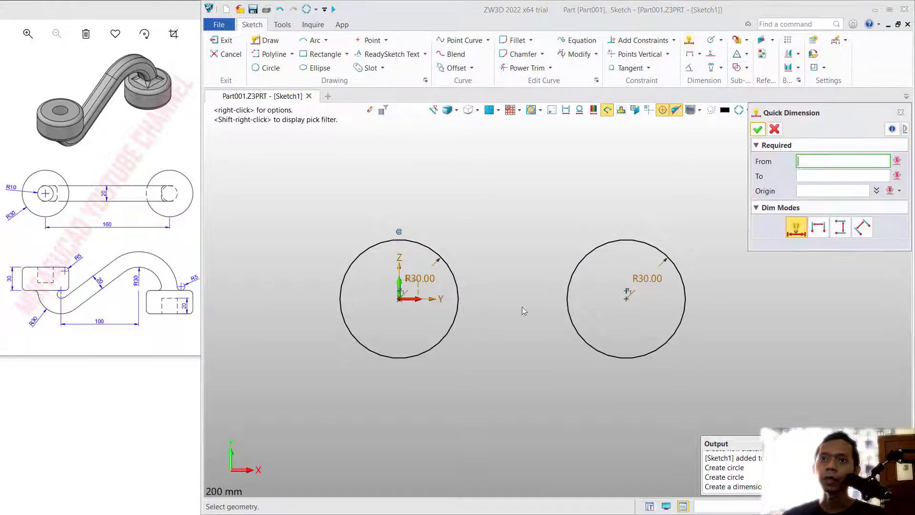
pyautogui.click(398, 299)
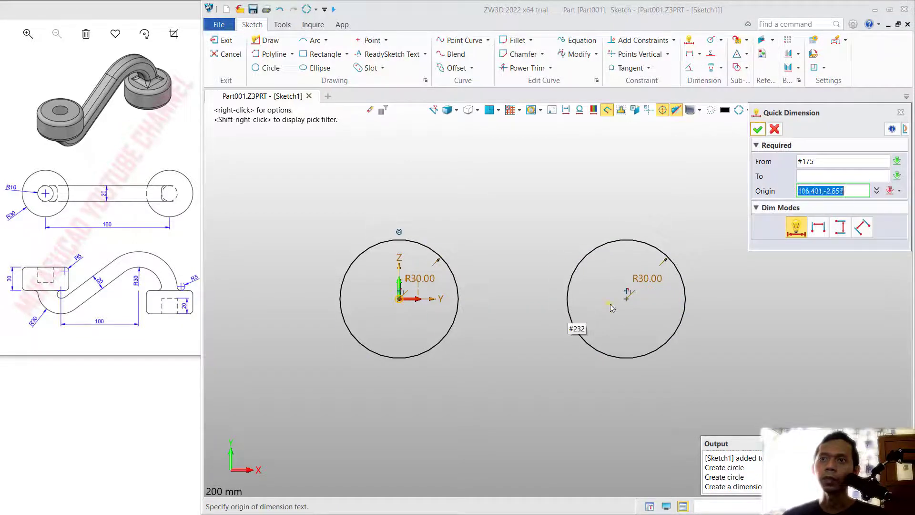
pyautogui.click(624, 302)
pyautogui.click(506, 377)
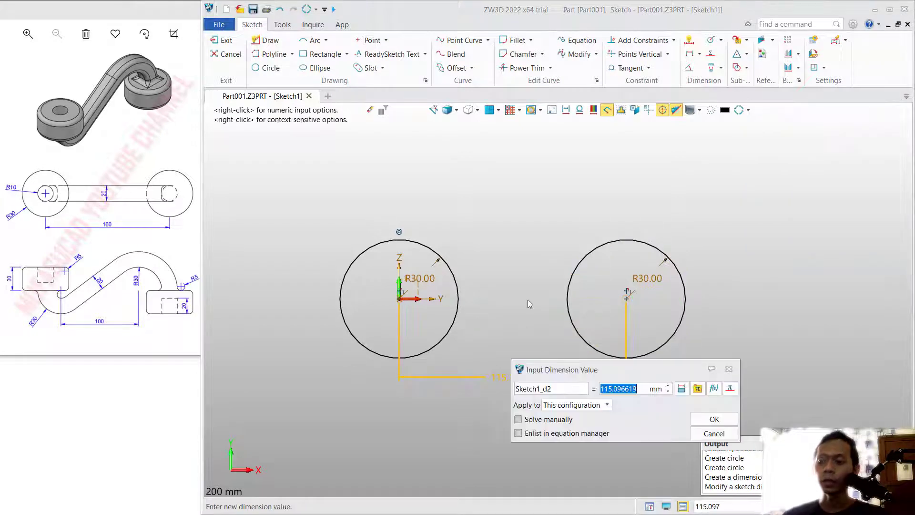
pyautogui.write('11')
pyautogui.press('BackSpace')
pyautogui.write('00')
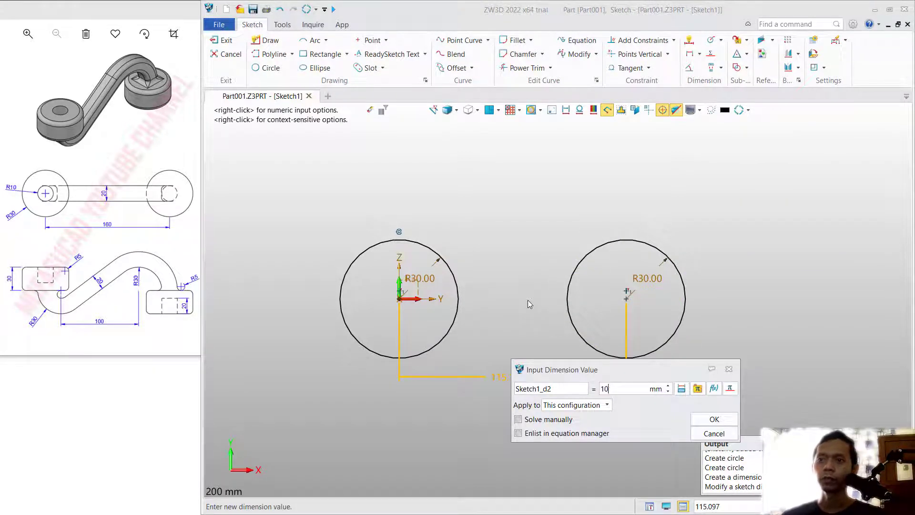
pyautogui.press('Return')
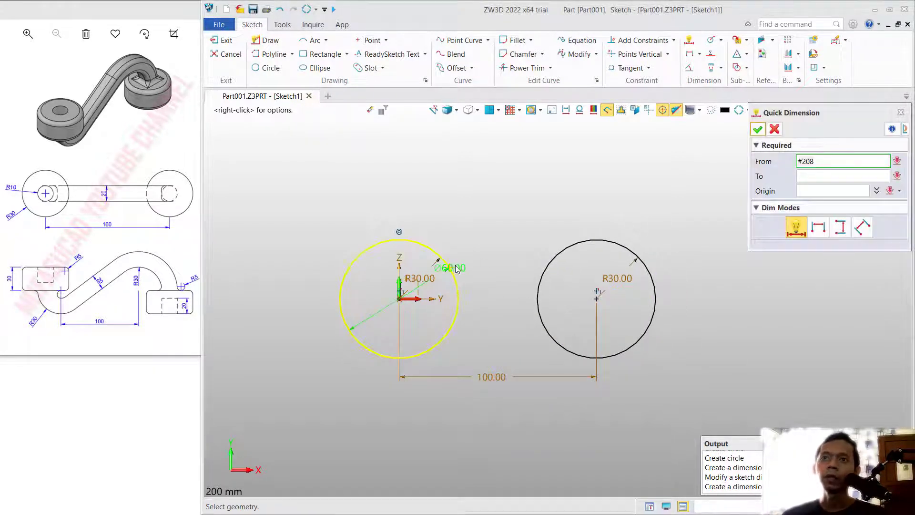
# - Draw a diagonal line from below the origin circle to a point directly above the second circle's centre
pyautogui.moveTo(510, 245); pyautogui.dragTo(537, 250, button='middle')
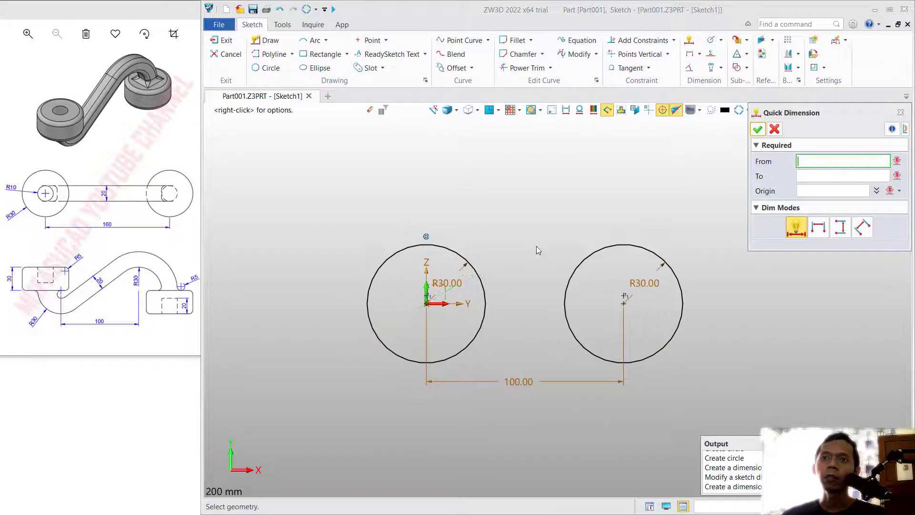
pyautogui.click(269, 42)
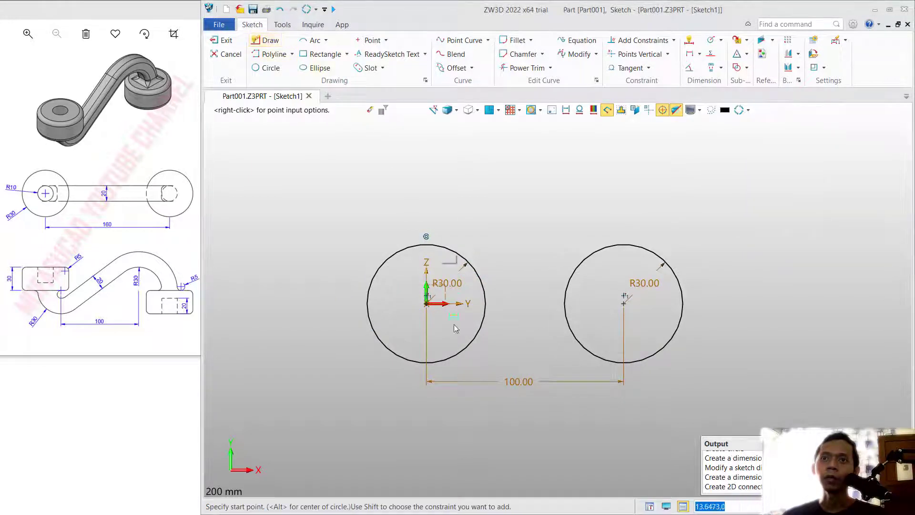
pyautogui.click(408, 408)
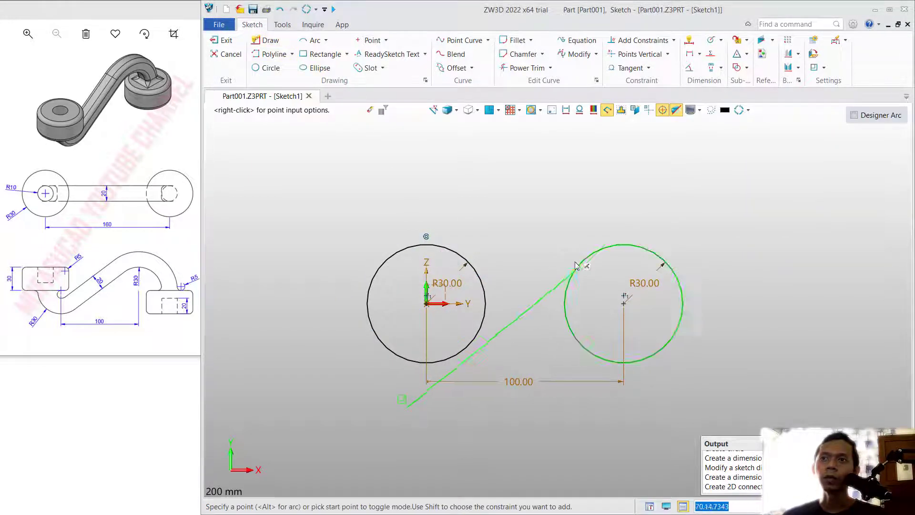
pyautogui.click(624, 206)
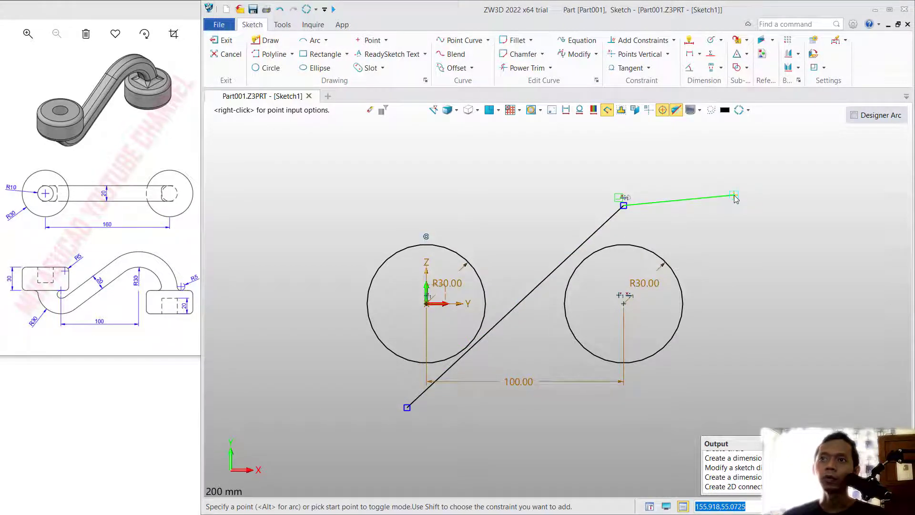
pyautogui.press('Escape')
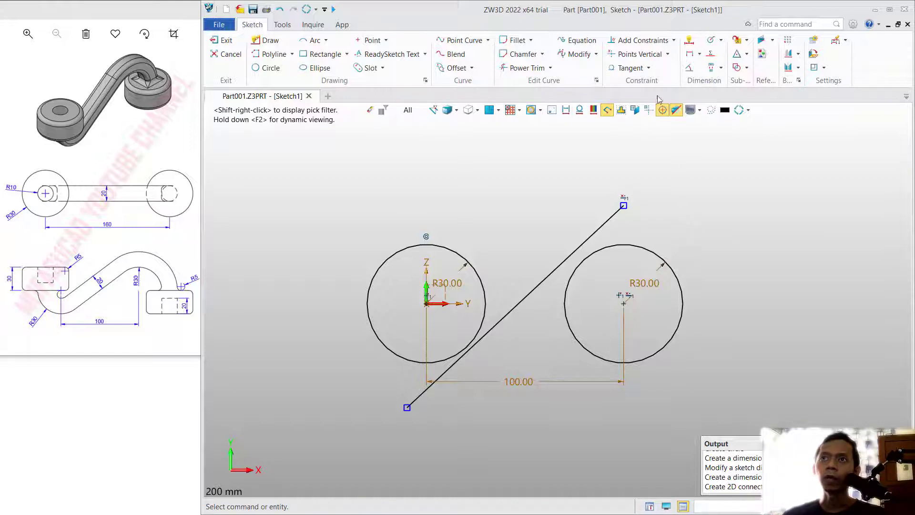
# - Constrain the diagonal line tangent to the upper side of the second circle and the lower side of the origin circle
pyautogui.click(649, 68)
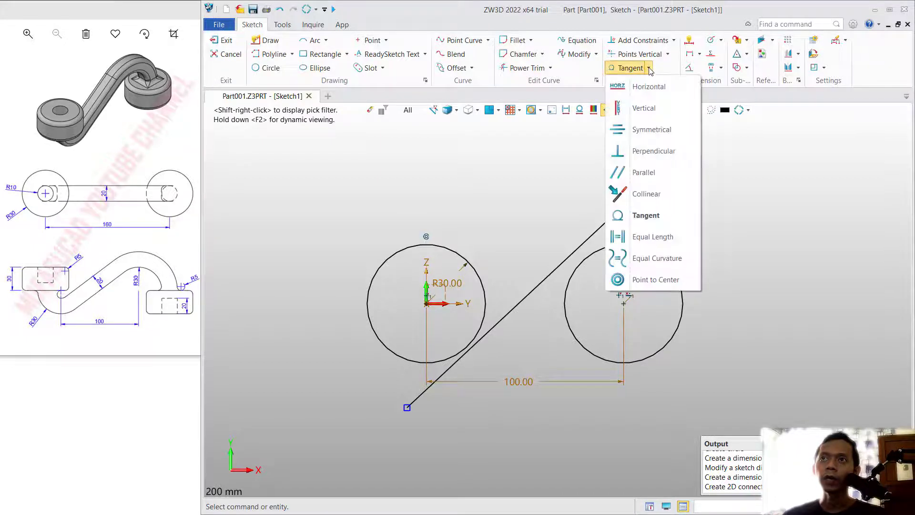
pyautogui.click(644, 215)
pyautogui.click(599, 229)
pyautogui.click(605, 253)
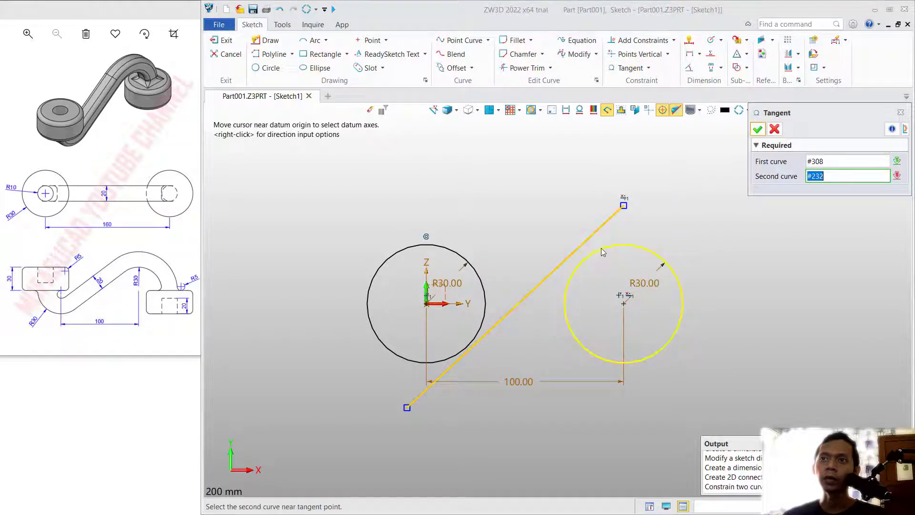
pyautogui.click(461, 375)
pyautogui.click(453, 358)
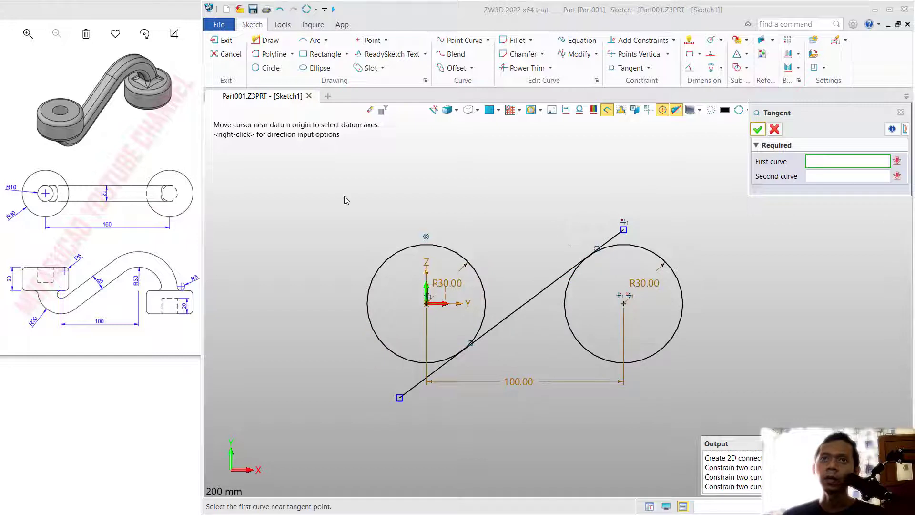
# - Draw a horizontal line through both circle centres, extending past the outer side of each circle
pyautogui.click(267, 40)
pyautogui.click(354, 303)
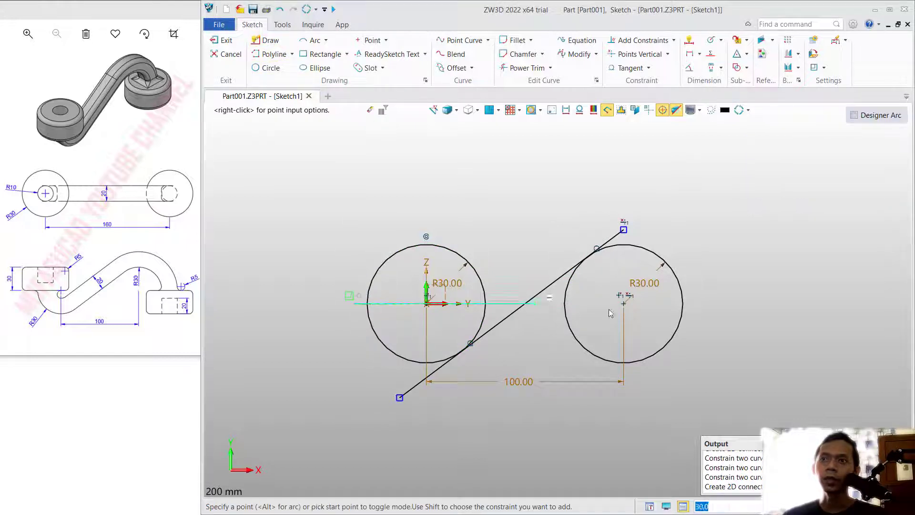
pyautogui.click(701, 303)
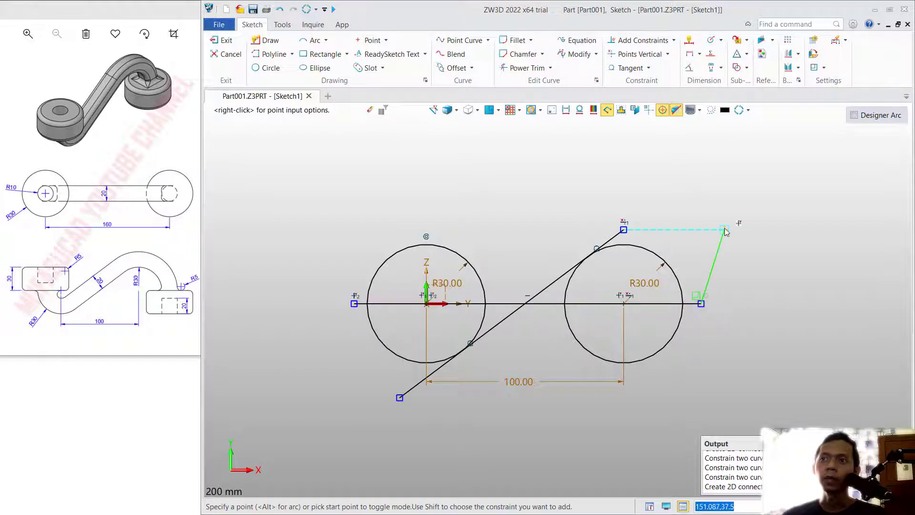
pyautogui.press('Escape')
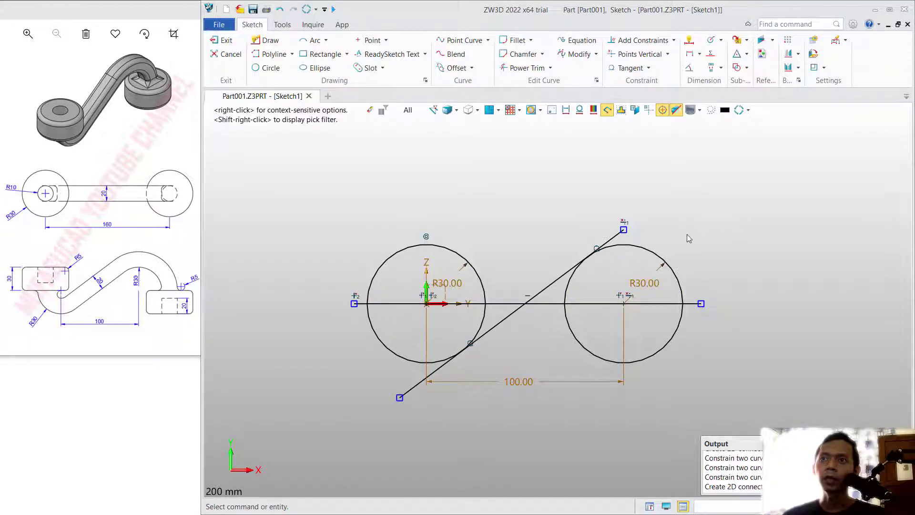
# - Power-trim the horizontal line, the diagonal's overhanging ends and the unneeded arcs, leaving one S-shaped chain of two arcs and the tangent line
pyautogui.click(524, 67)
pyautogui.moveTo(602, 215)
pyautogui.mouseDown()
pyautogui.moveTo(611, 227)
pyautogui.moveTo(698, 240)
pyautogui.moveTo(694, 329)
pyautogui.moveTo(642, 348)
pyautogui.moveTo(632, 308)
pyautogui.moveTo(565, 333)
pyautogui.moveTo(583, 288)
pyautogui.mouseUp()
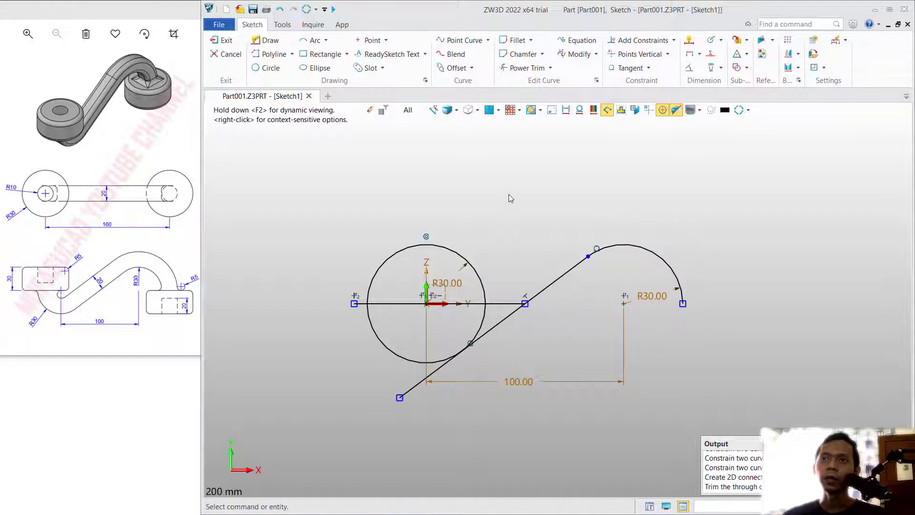
pyautogui.moveTo(440, 419)
pyautogui.mouseDown()
pyautogui.moveTo(385, 382)
pyautogui.moveTo(351, 327)
pyautogui.moveTo(373, 268)
pyautogui.moveTo(429, 308)
pyautogui.moveTo(491, 321)
pyautogui.moveTo(507, 293)
pyautogui.mouseUp()
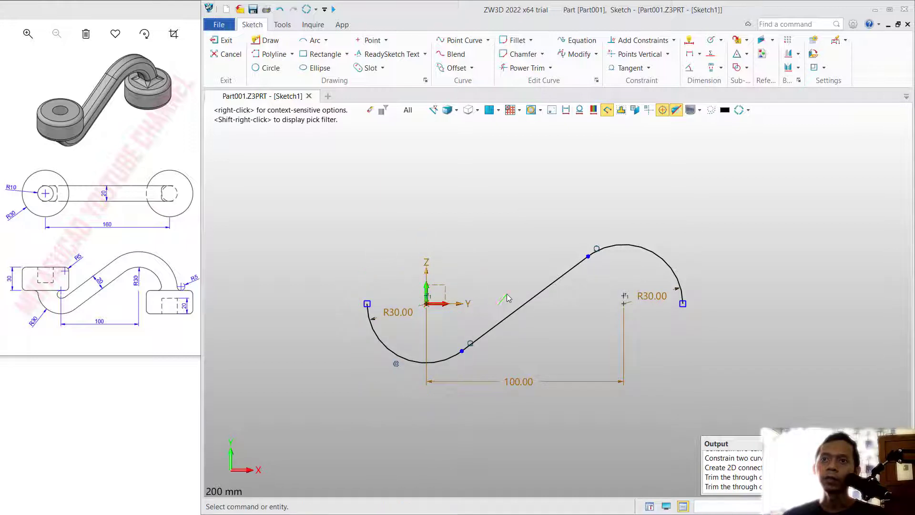
# - Offset the whole S-shaped chain of two arcs and the tangent line 20 mm towards its upper side
pyautogui.scroll(2, 506, 303)
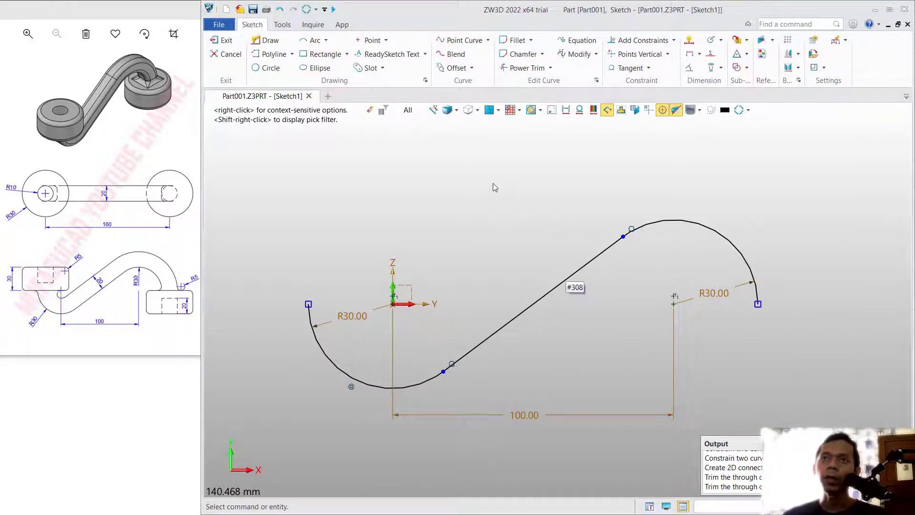
pyautogui.click(454, 68)
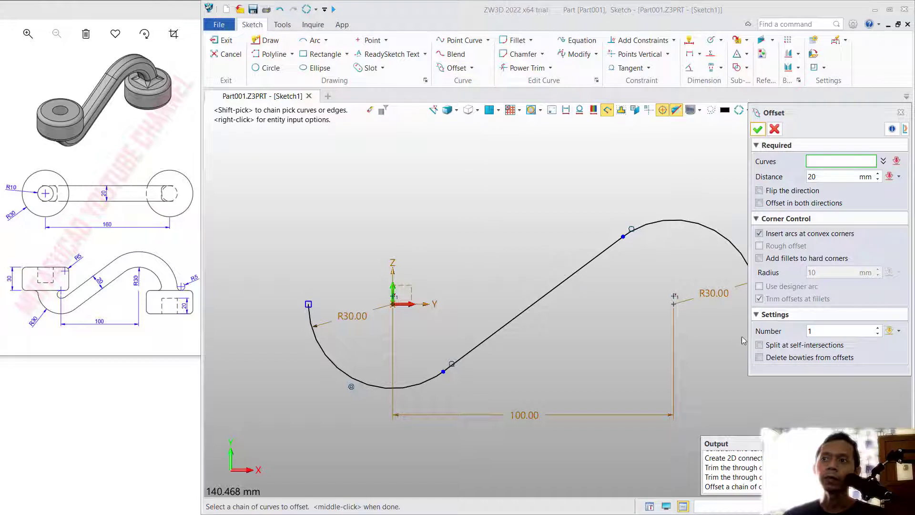
pyautogui.click(832, 175)
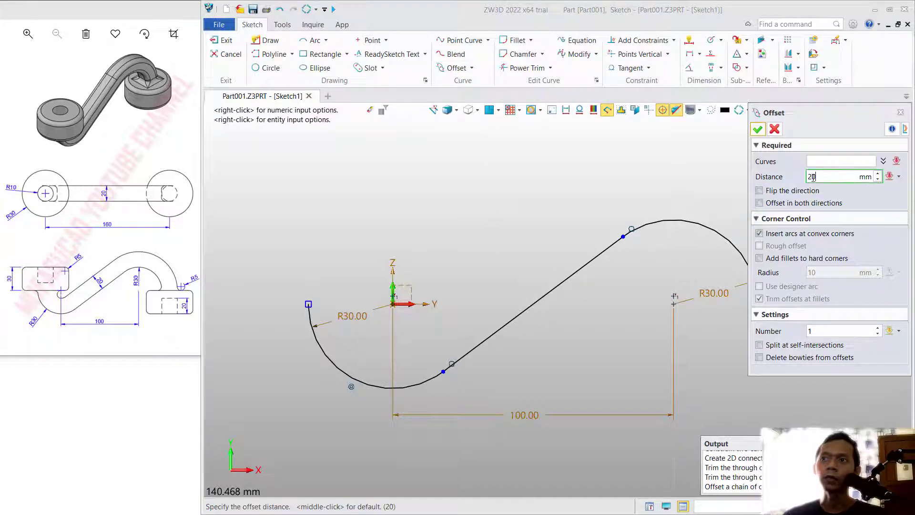
pyautogui.click(825, 162)
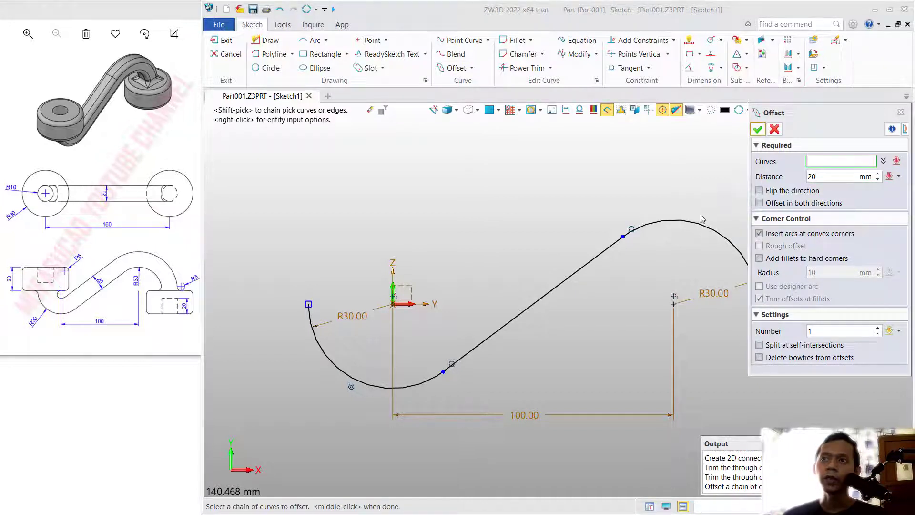
pyautogui.click(702, 218)
pyautogui.click(603, 251)
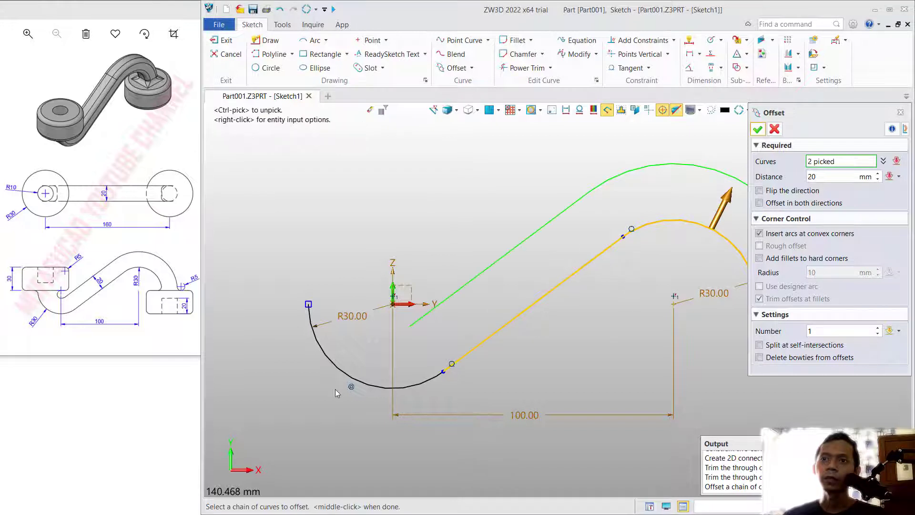
pyautogui.click(350, 375)
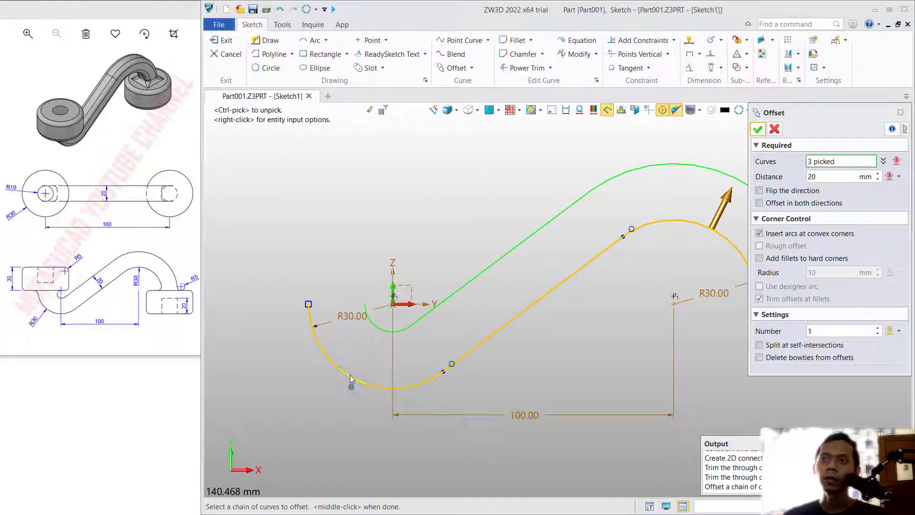
pyautogui.click(727, 201)
pyautogui.click(699, 259)
pyautogui.scroll(-3, 587, 252)
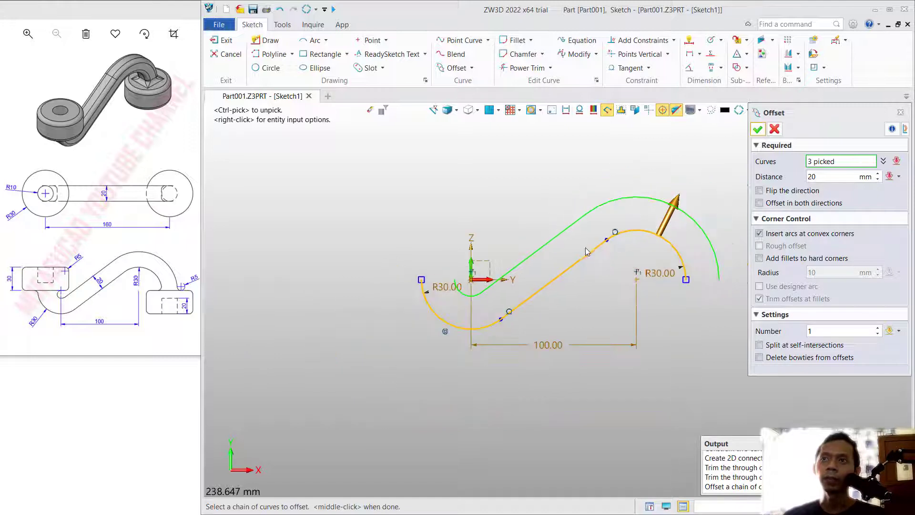
pyautogui.click(758, 129)
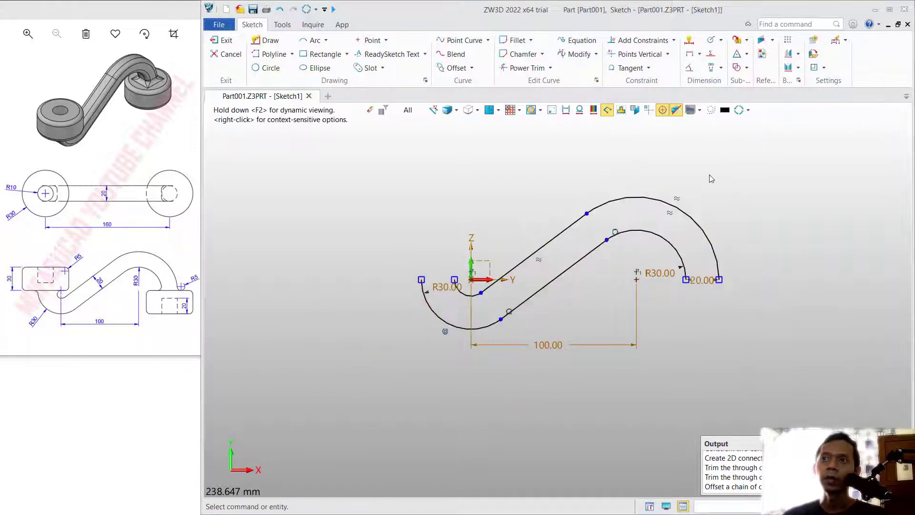
# - Close both open ends of the S-shaped profile with short straight lines and finish the sketch
pyautogui.click(266, 40)
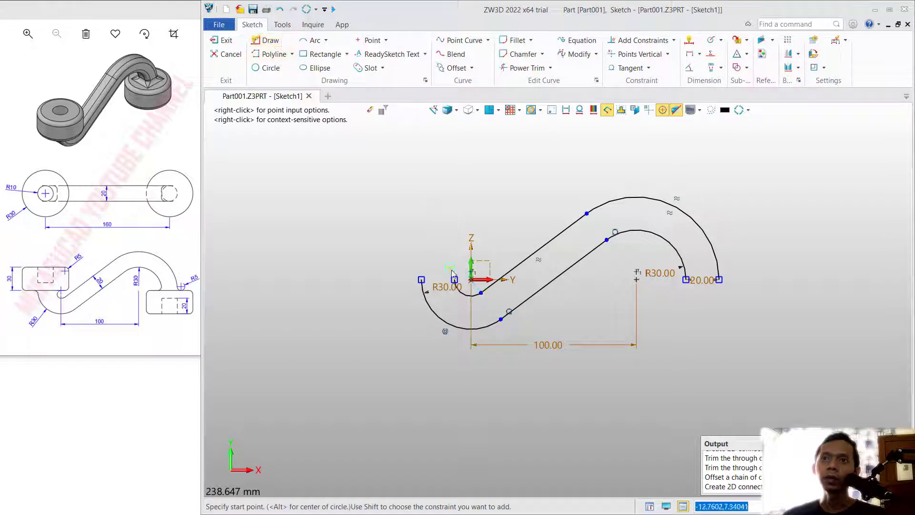
pyautogui.scroll(1, 476, 291)
pyautogui.click(451, 278)
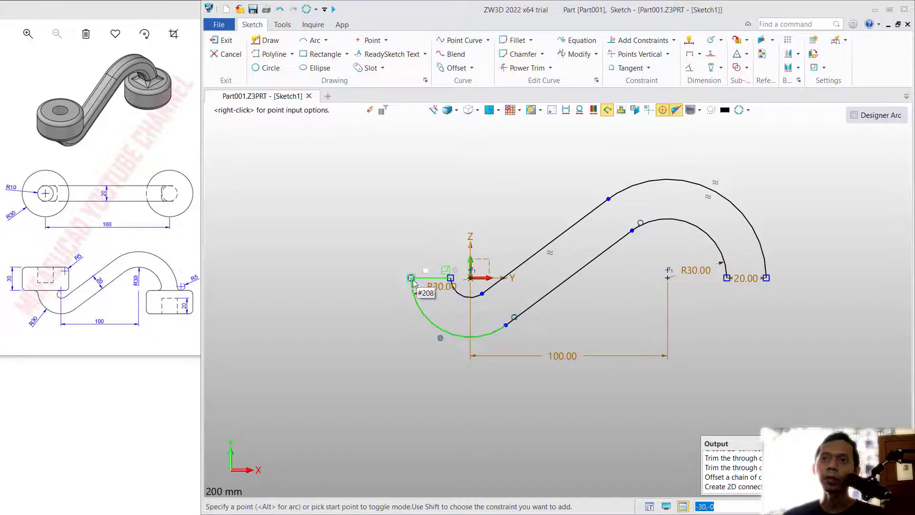
pyautogui.click(411, 277)
pyautogui.middleClick(676, 306)
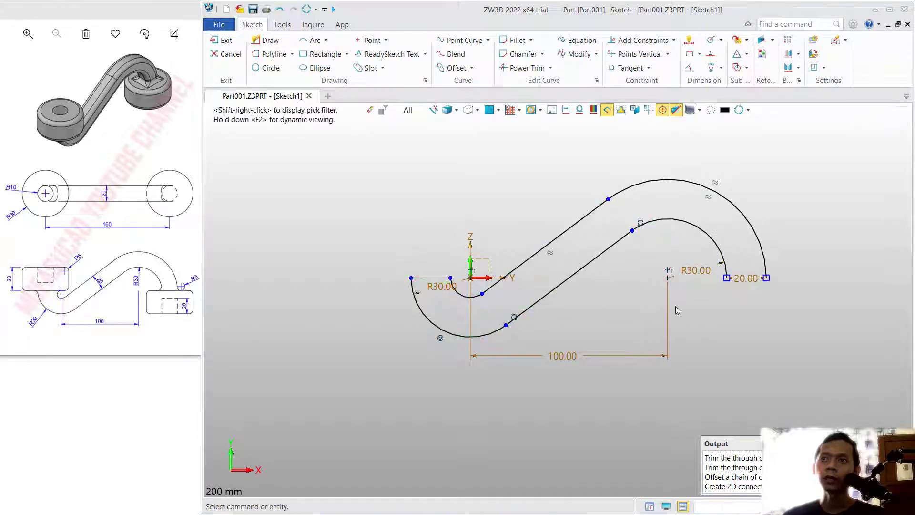
pyautogui.middleClick(708, 299)
pyautogui.click(727, 278)
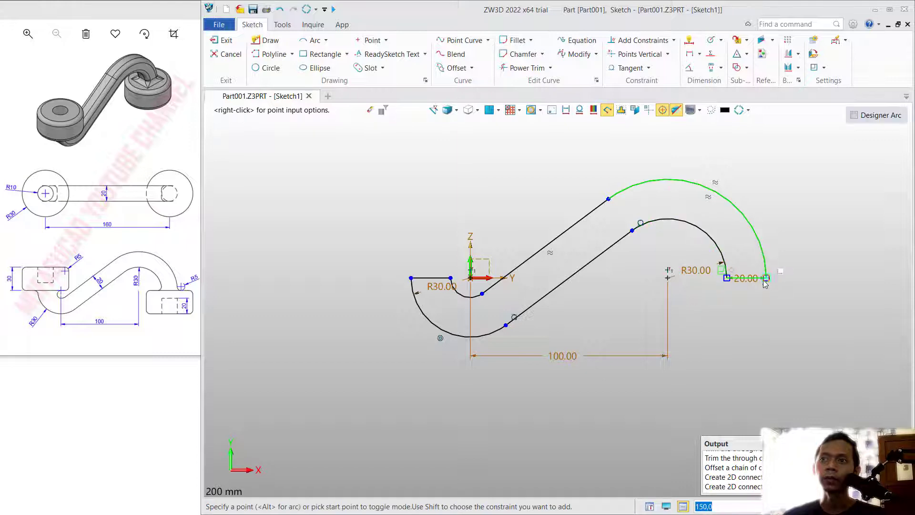
pyautogui.click(766, 278)
pyautogui.middleClick(651, 314)
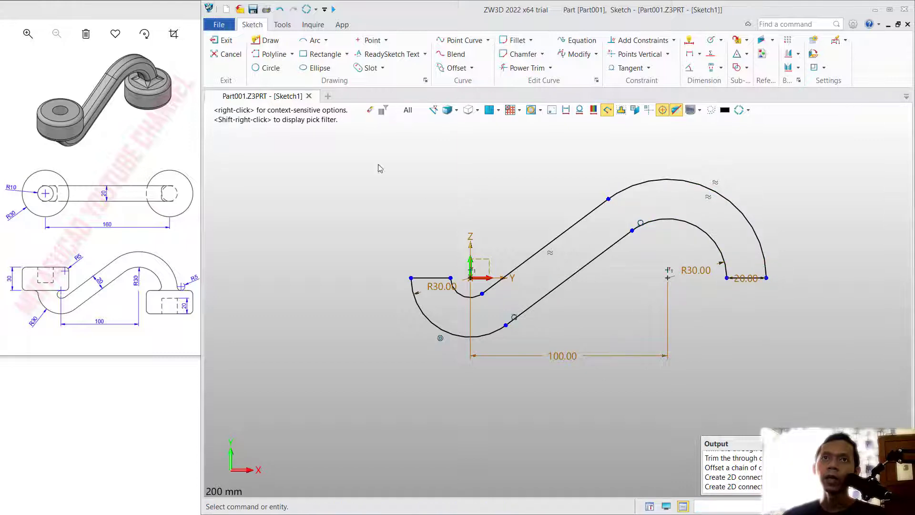
pyautogui.click(224, 40)
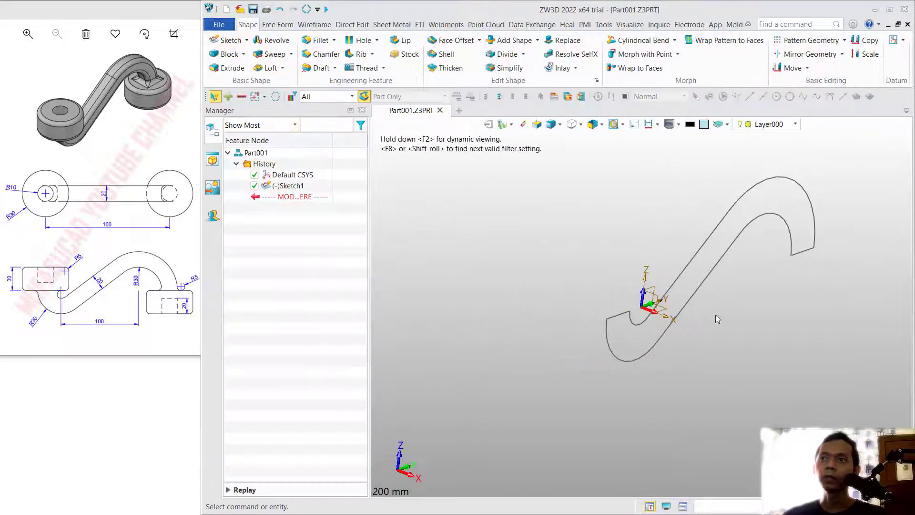
# - Extrude the closed S-shaped profile 20 mm to one side as a base solid
pyautogui.moveTo(780, 275); pyautogui.dragTo(725, 308, button='middle')
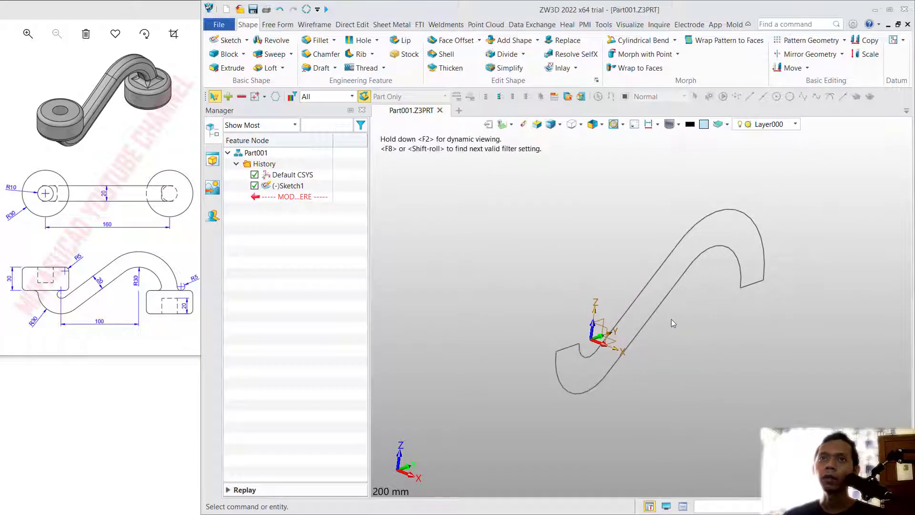
pyautogui.click(226, 67)
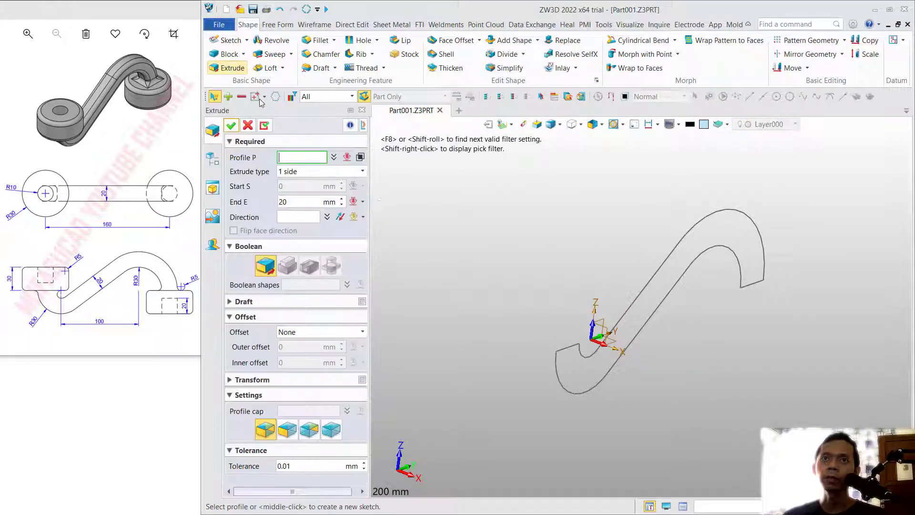
pyautogui.click(299, 202)
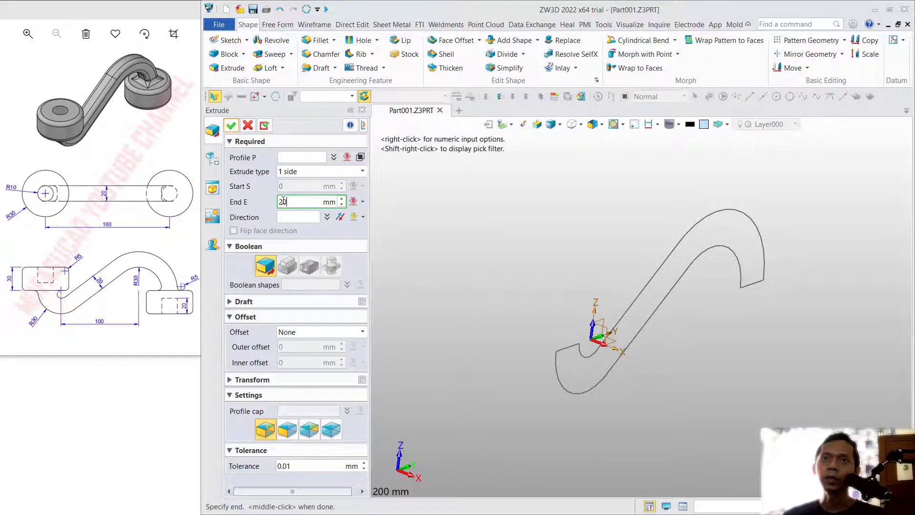
pyautogui.click(290, 157)
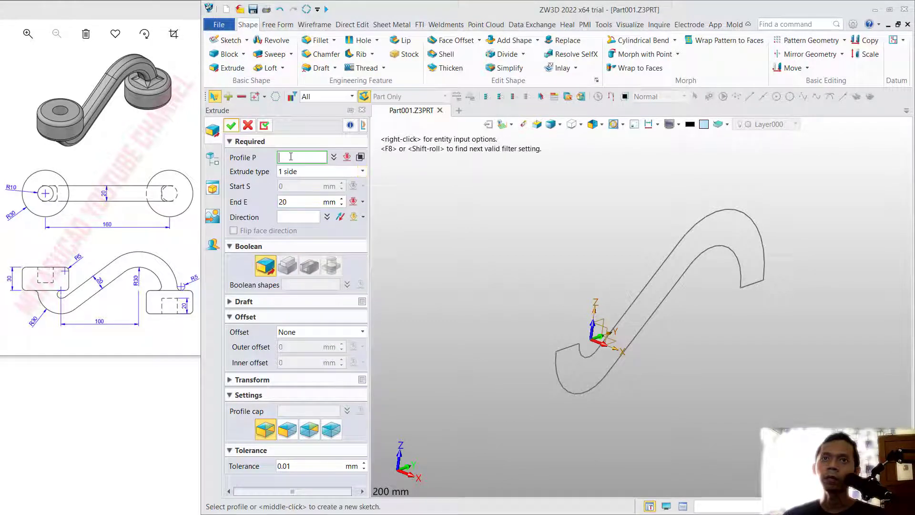
pyautogui.click(707, 256)
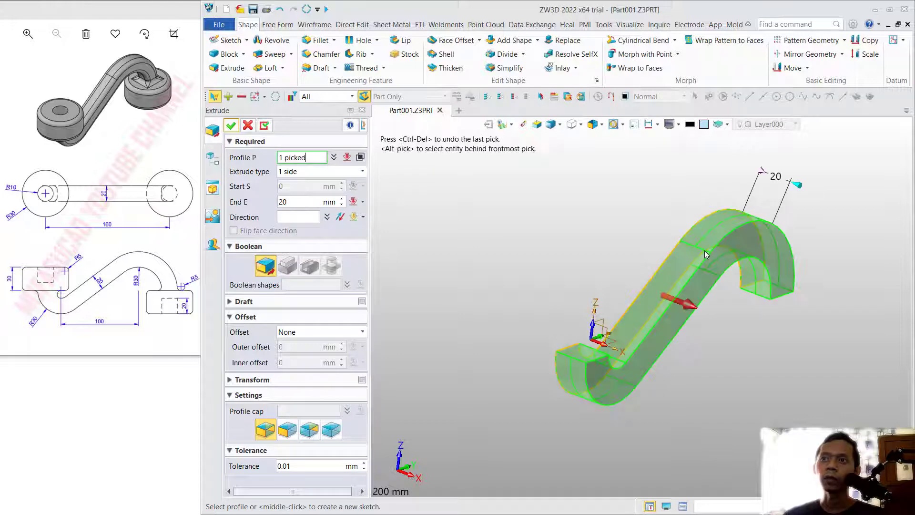
pyautogui.click(230, 126)
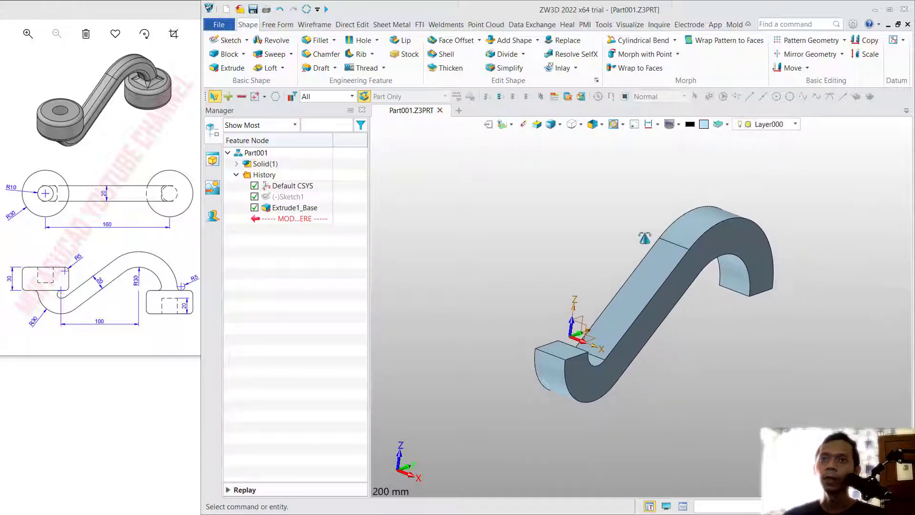
# - Start a new sketch on the flat end face of the arm's lower hook, beside the origin
pyautogui.click(562, 356)
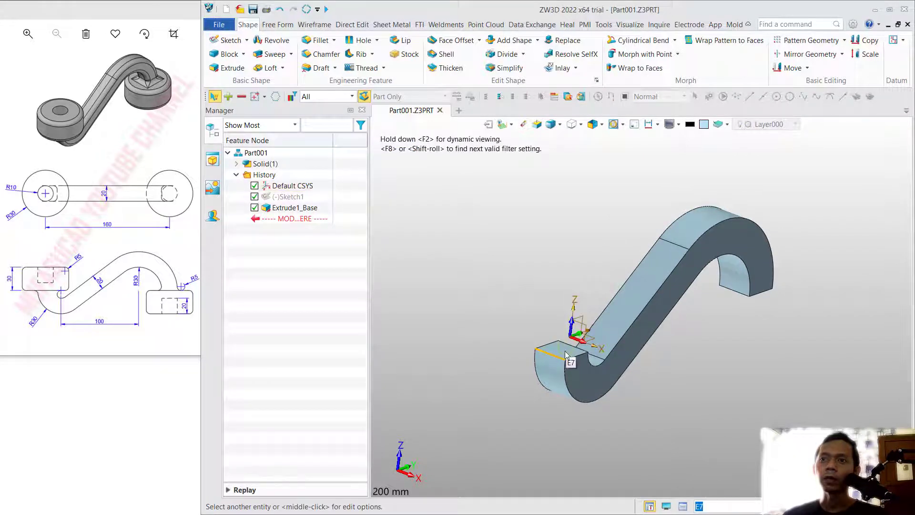
pyautogui.moveTo(563, 286); pyautogui.dragTo(614, 278, button='right')
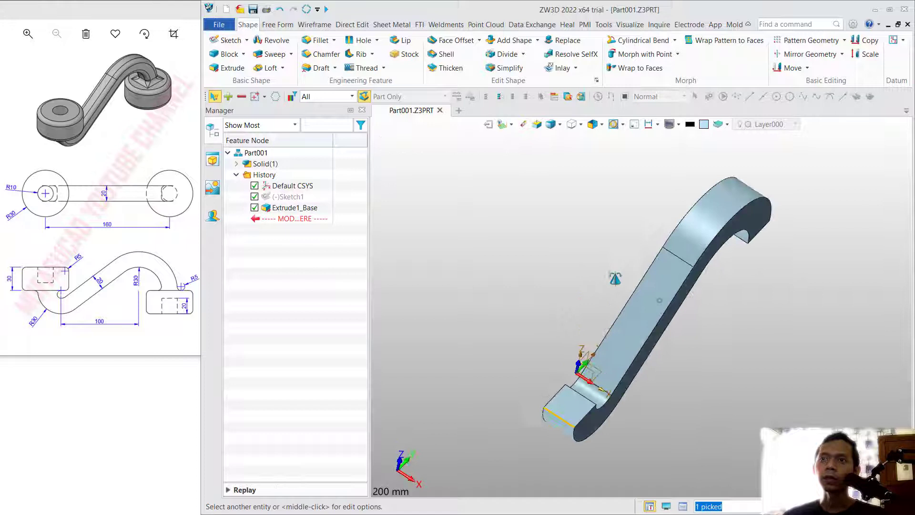
pyautogui.click(563, 344)
pyautogui.click(572, 417)
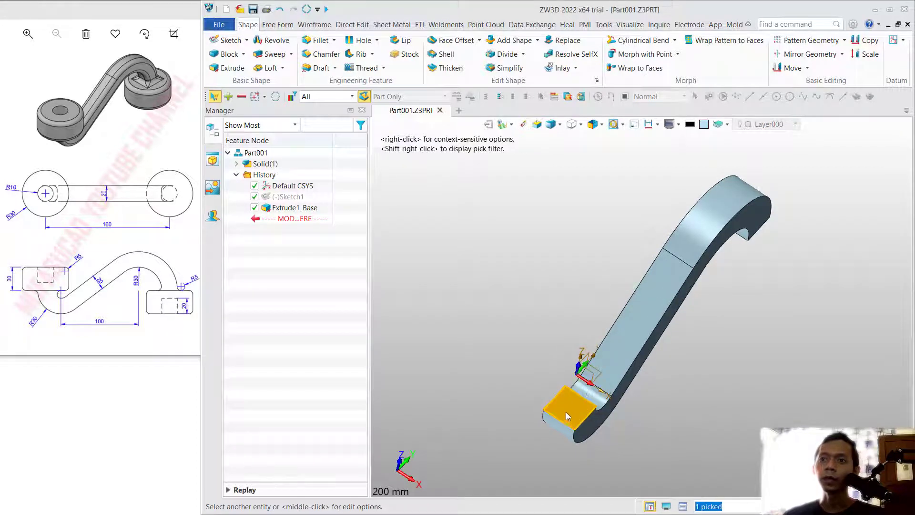
pyautogui.click(225, 44)
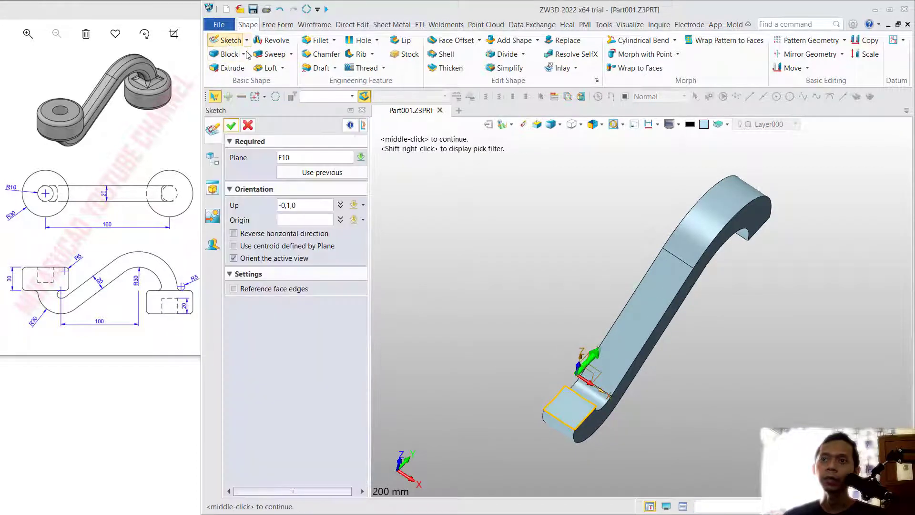
pyautogui.click(231, 125)
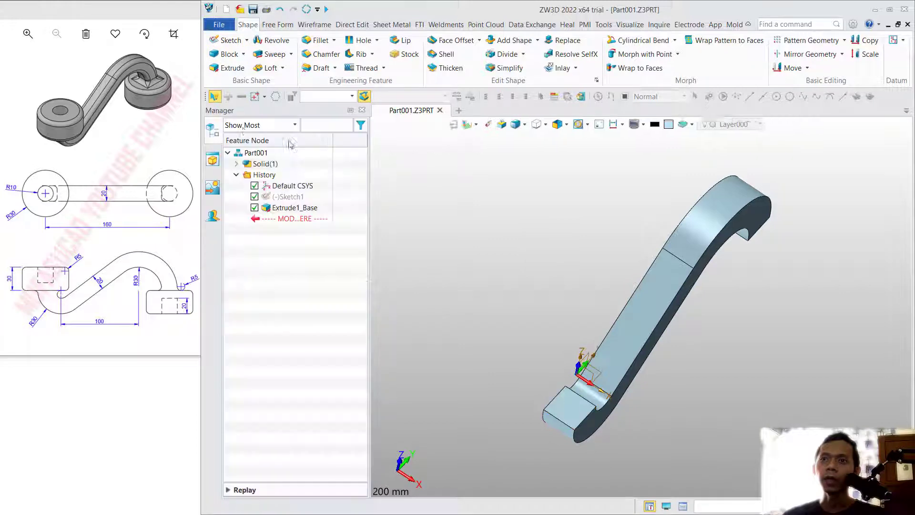
# - Draw a circle of radius 30 mm centred roughly in the middle of the square end face
pyautogui.scroll(2, 560, 319)
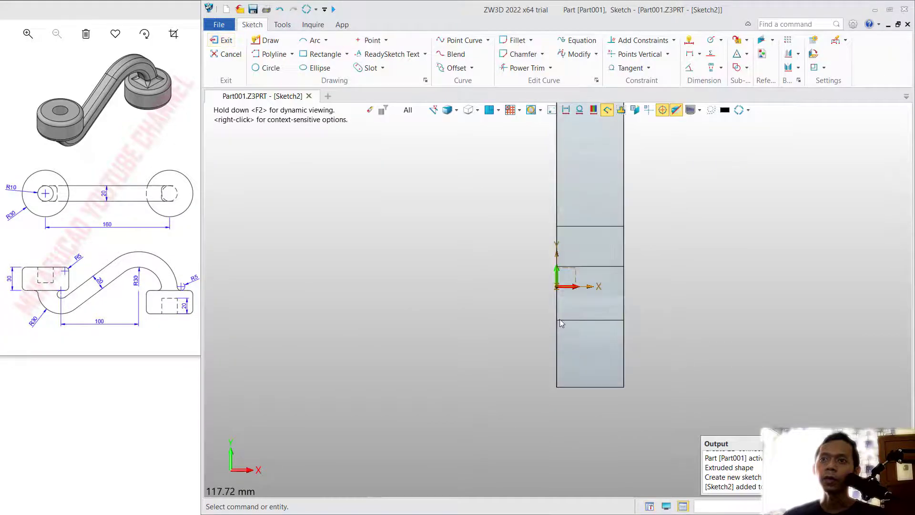
pyautogui.click(267, 68)
pyautogui.click(593, 357)
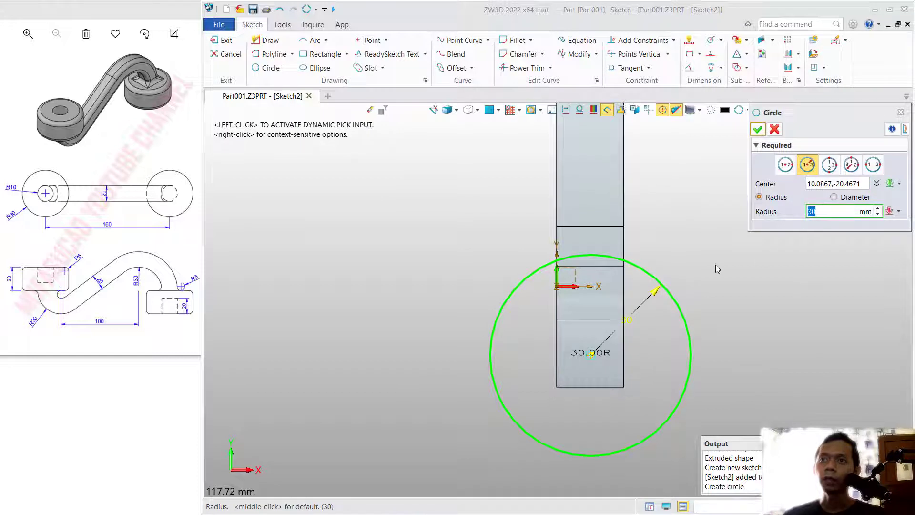
pyautogui.press('Return')
# - Dimension the circle's centre 10 mm horizontally from the end face's long side edge
pyautogui.click(690, 40)
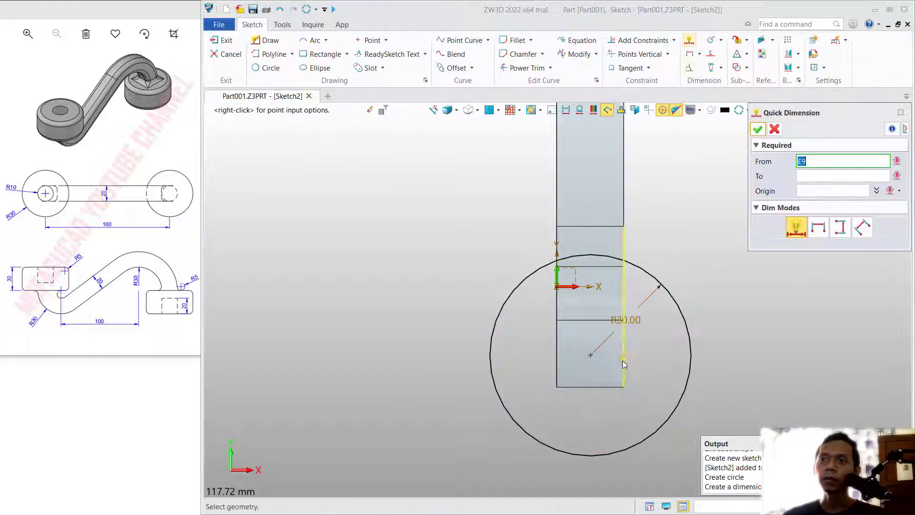
pyautogui.click(593, 358)
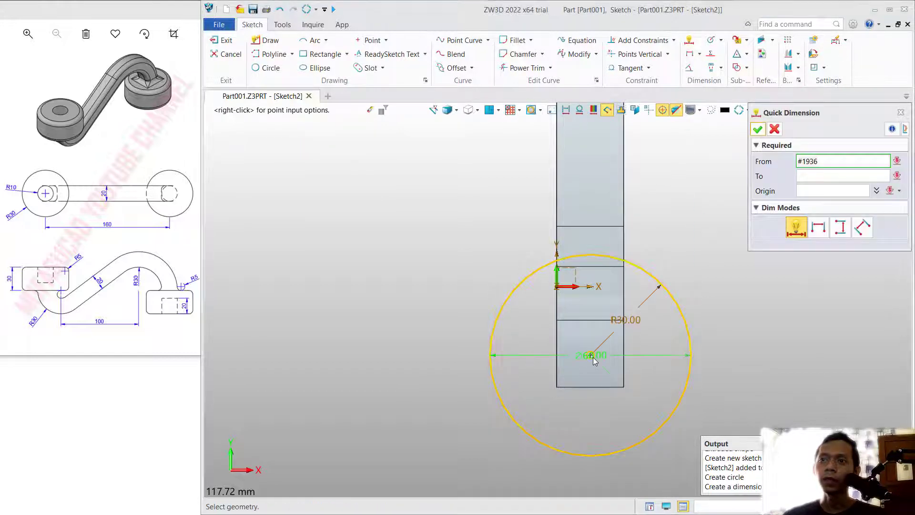
pyautogui.click(625, 386)
pyautogui.click(599, 403)
pyautogui.write('10')
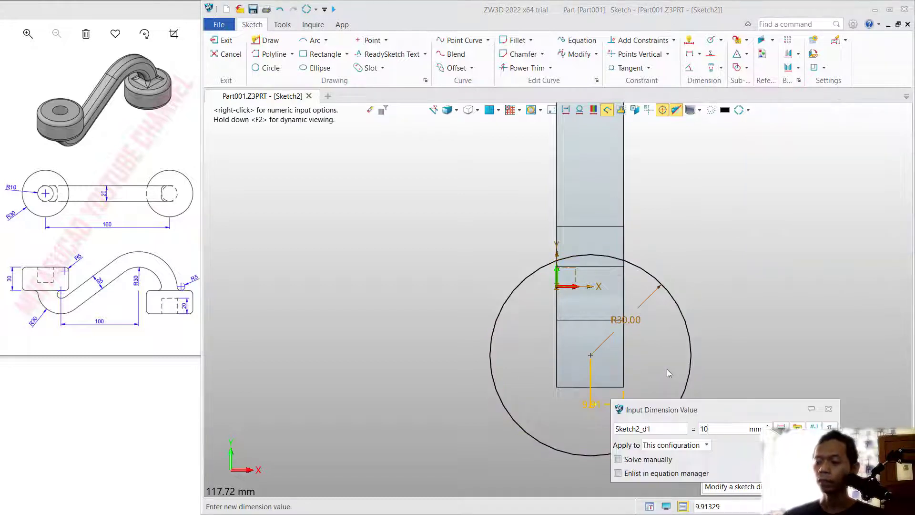
pyautogui.press('Return')
# - Dimension the circle's centre 10 mm vertically from the end face's outer edge and finish the sketch
pyautogui.click(599, 358)
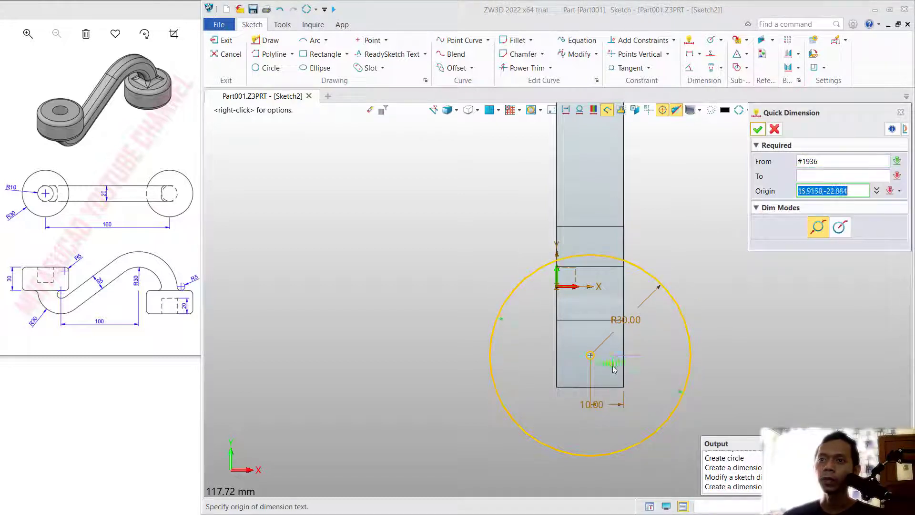
pyautogui.click(621, 382)
pyautogui.click(644, 364)
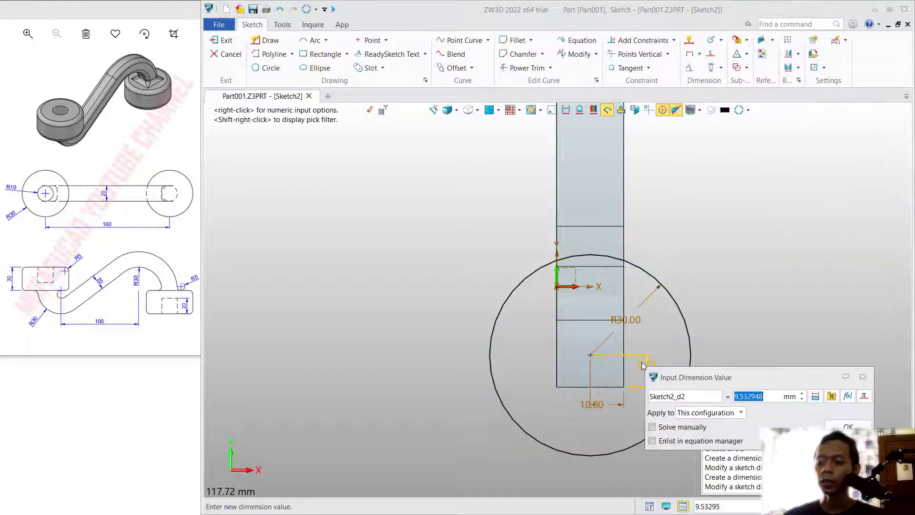
pyautogui.write('140')
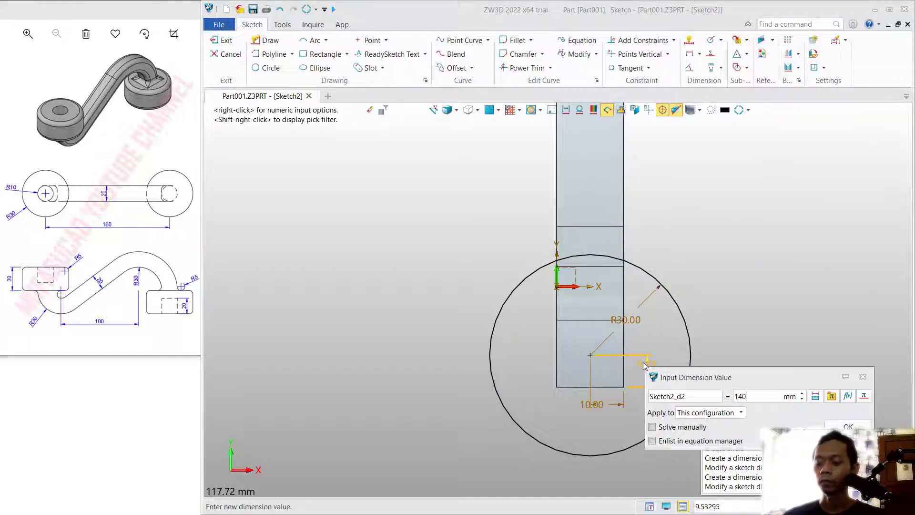
pyautogui.press('Return')
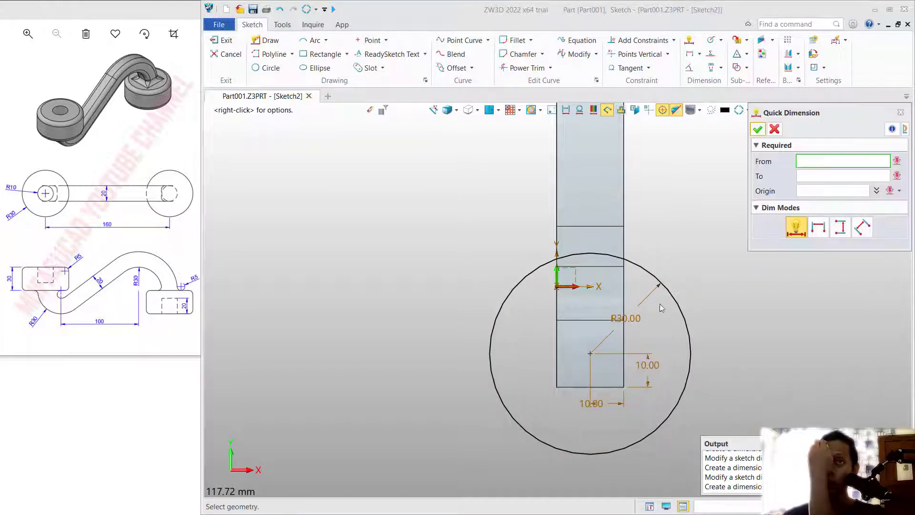
pyautogui.click(223, 40)
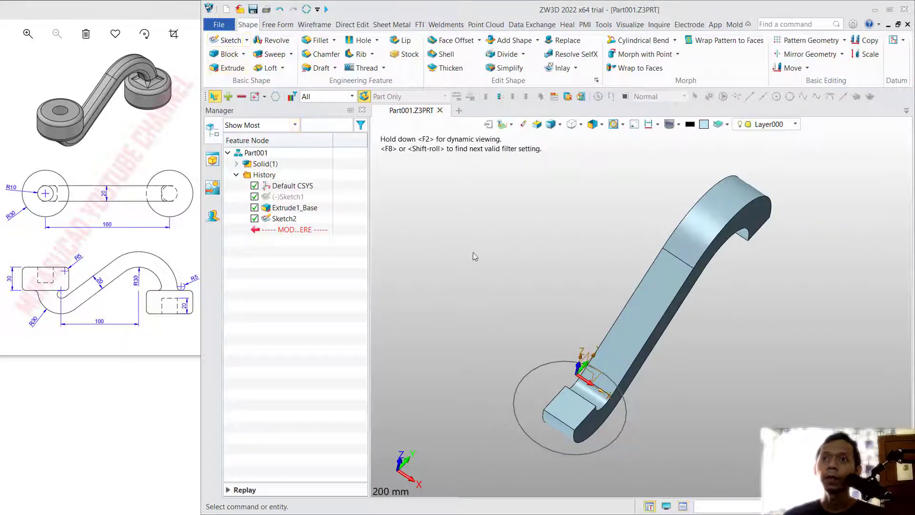
# - Extrude the 30 mm radius circle by 30 mm and add it to the arm as a round end boss
pyautogui.click(233, 68)
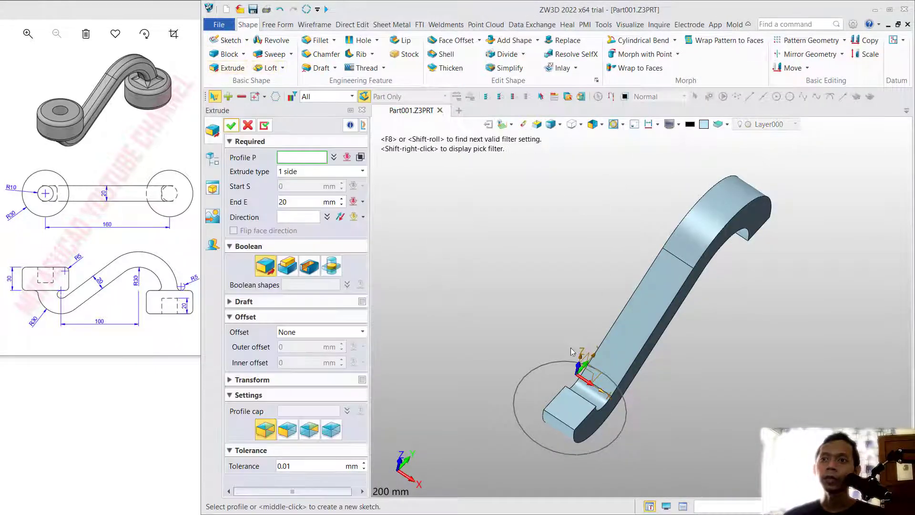
pyautogui.click(560, 363)
pyautogui.click(560, 362)
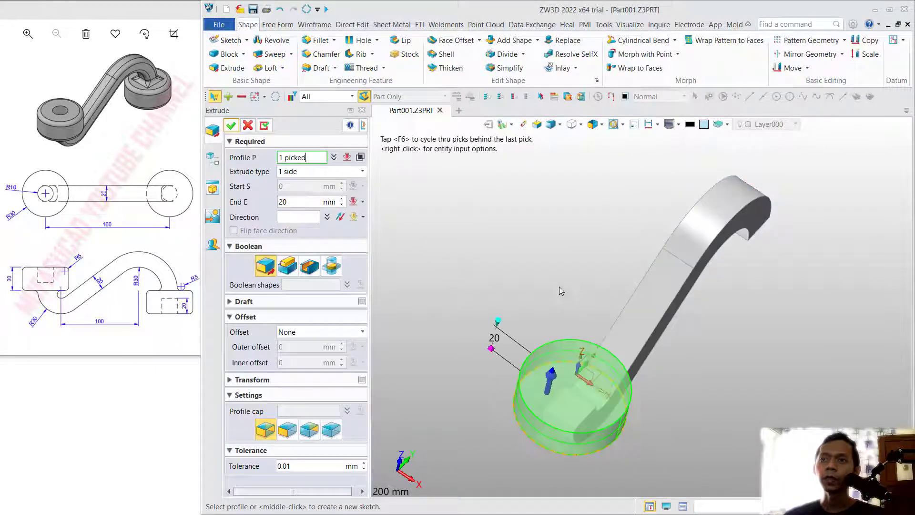
pyautogui.click(287, 267)
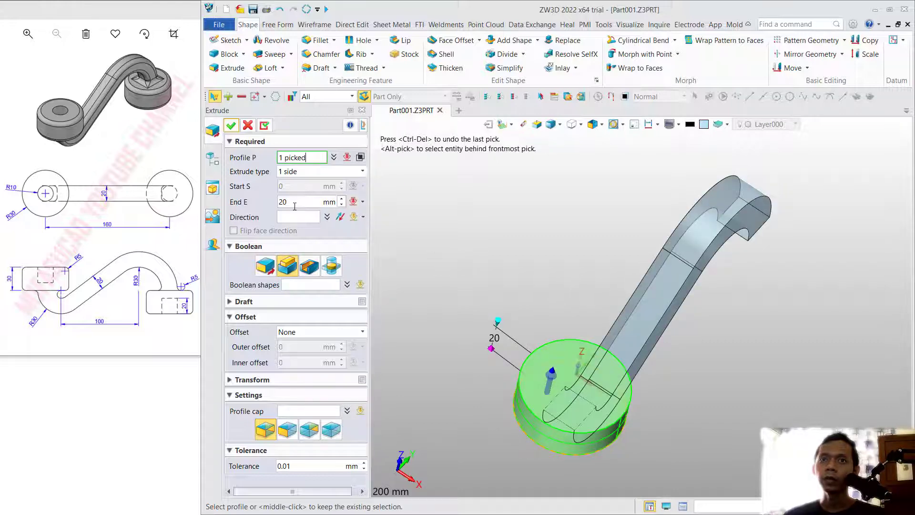
pyautogui.moveTo(294, 205); pyautogui.dragTo(278, 206)
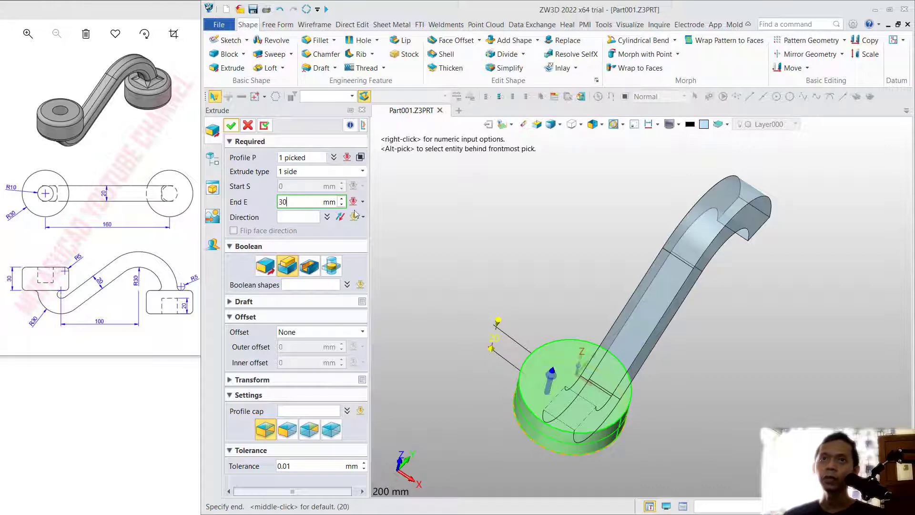
pyautogui.click(231, 127)
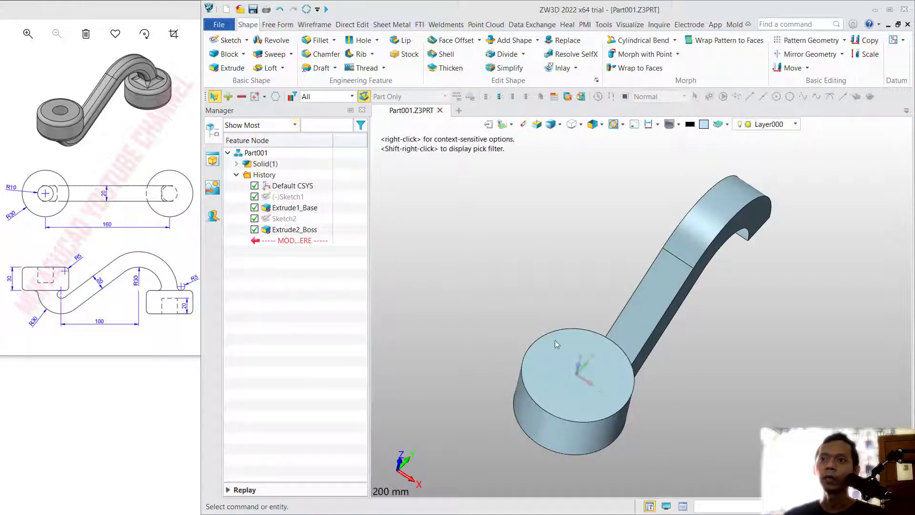
# - Sketch a circle of radius 10 mm at the centre of the round boss's flat top face and finish the sketch
pyautogui.click(575, 364)
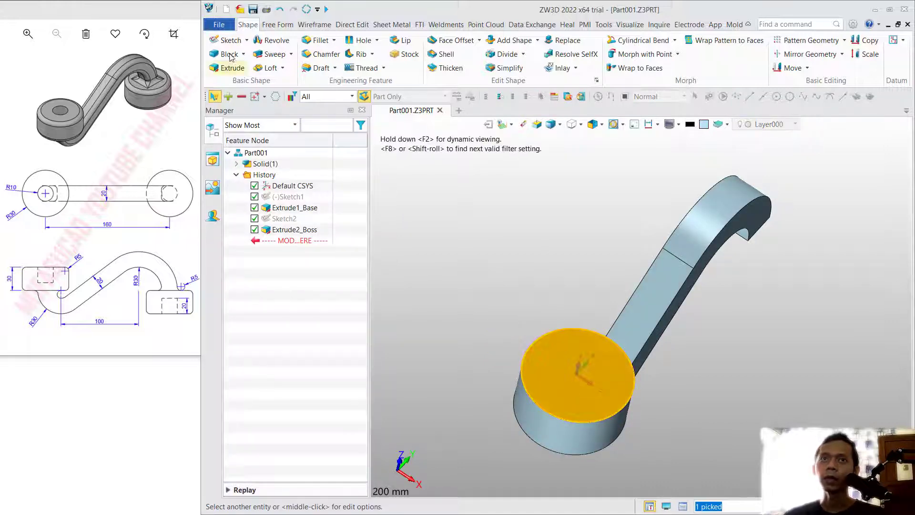
pyautogui.click(231, 40)
pyautogui.click(236, 125)
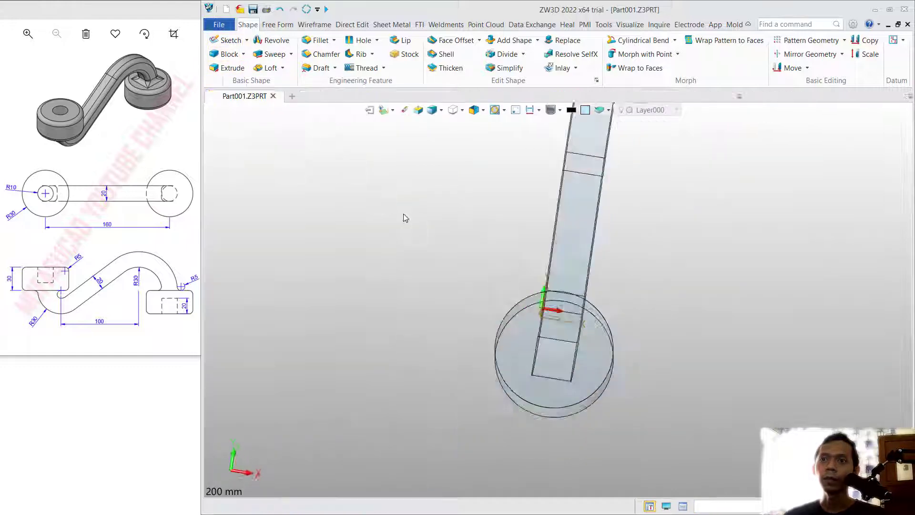
pyautogui.click(267, 67)
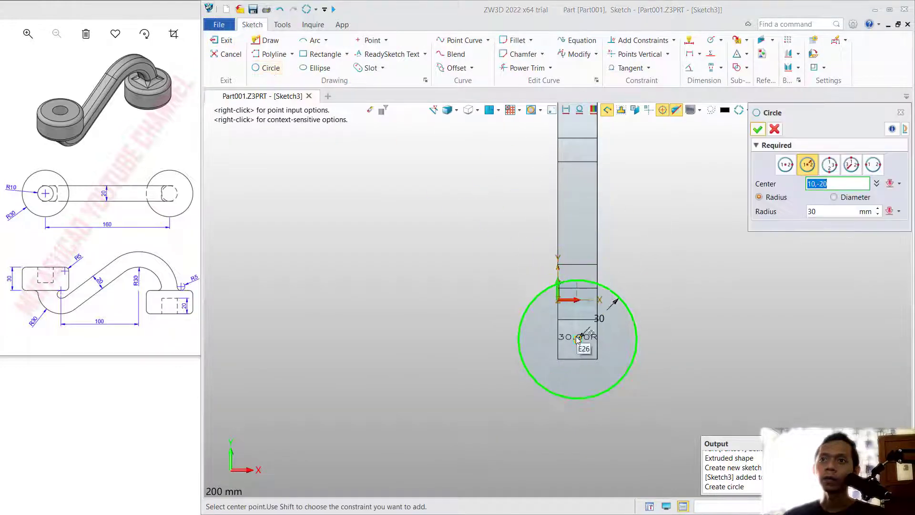
pyautogui.click(578, 339)
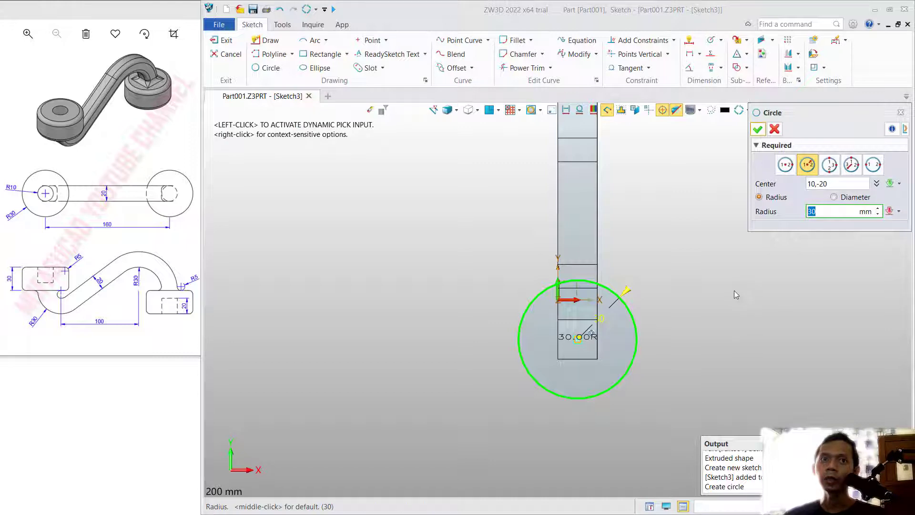
pyautogui.write('1')
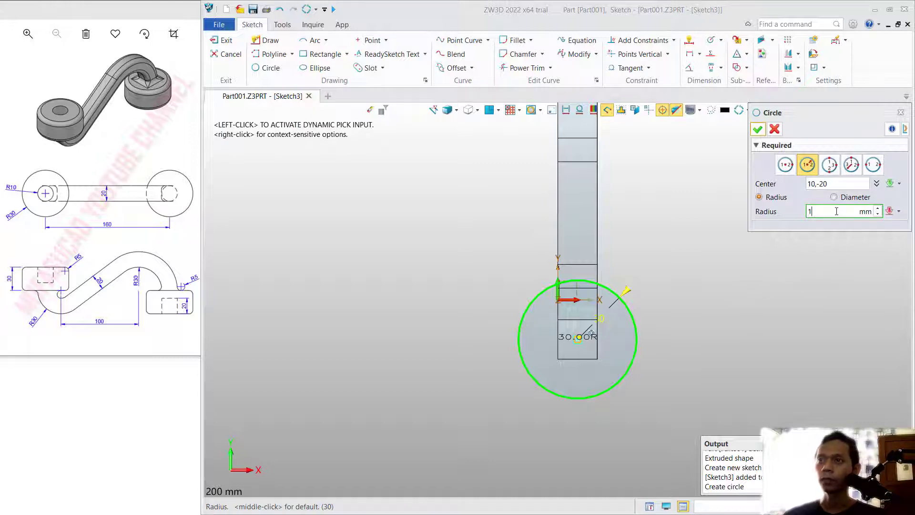
pyautogui.write('0')
pyautogui.click(757, 129)
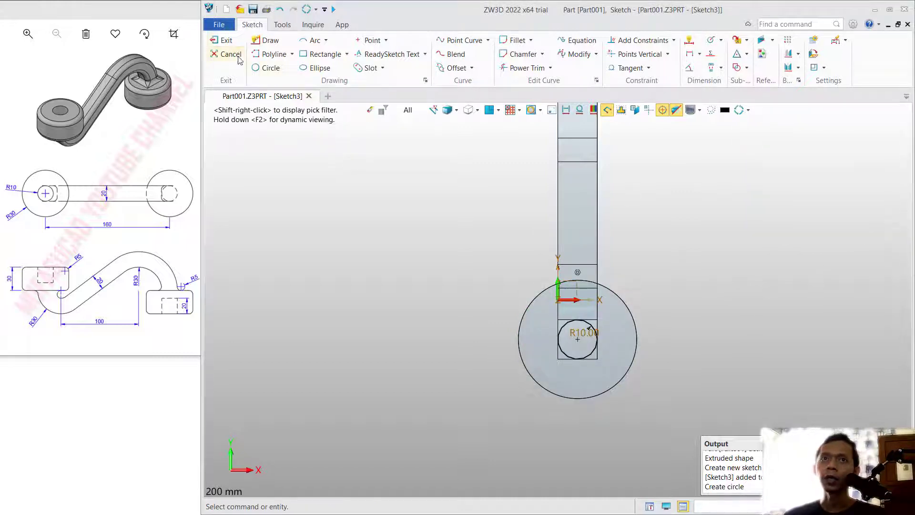
pyautogui.click(225, 40)
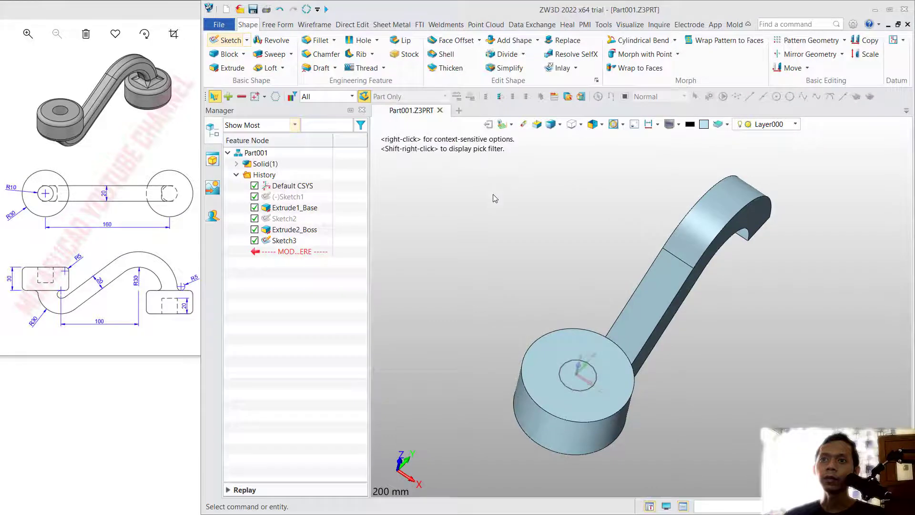
# - Extrude the 10 mm radius circle 20 mm down into the boss, removing material to form a blind hole
pyautogui.click(229, 67)
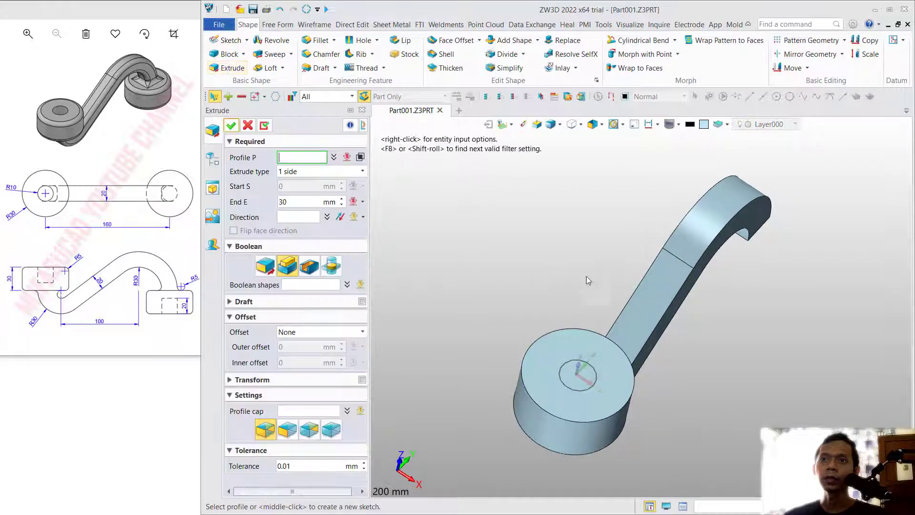
pyautogui.click(572, 366)
pyautogui.moveTo(600, 268); pyautogui.dragTo(601, 236, button='middle')
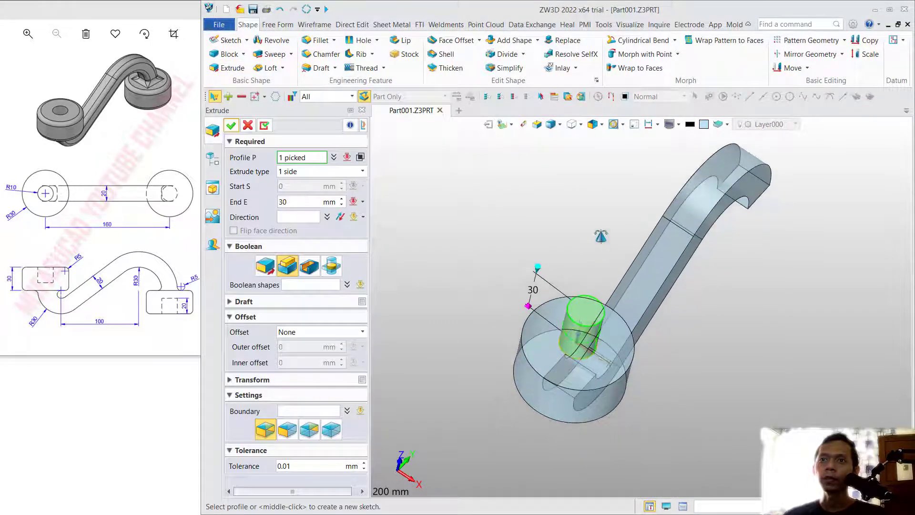
pyautogui.click(576, 325)
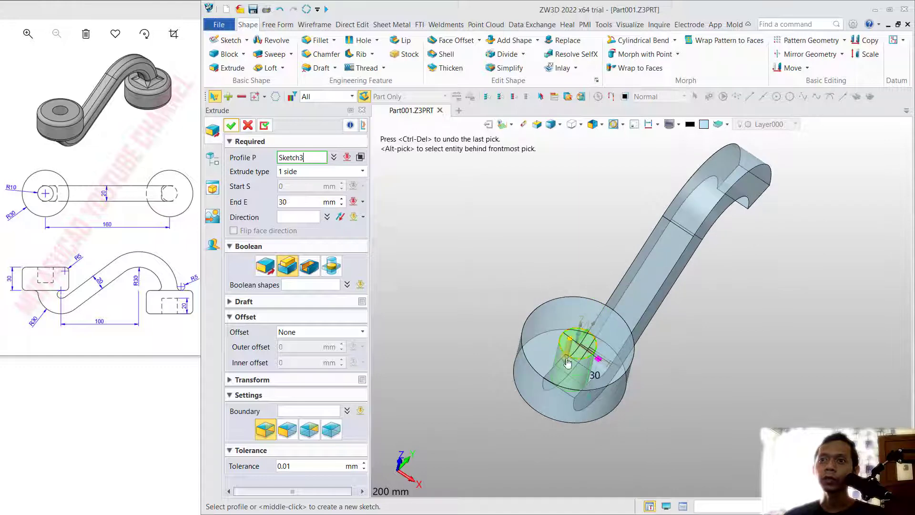
pyautogui.click(309, 268)
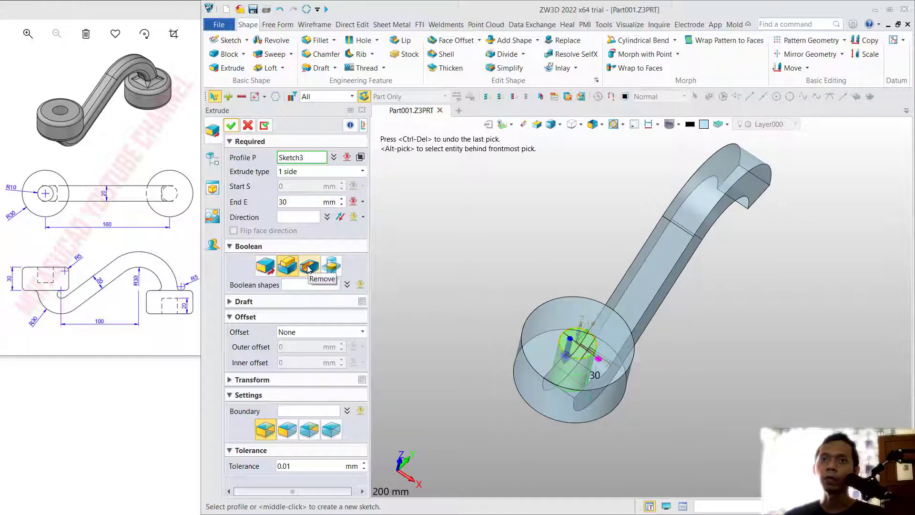
pyautogui.click(301, 201)
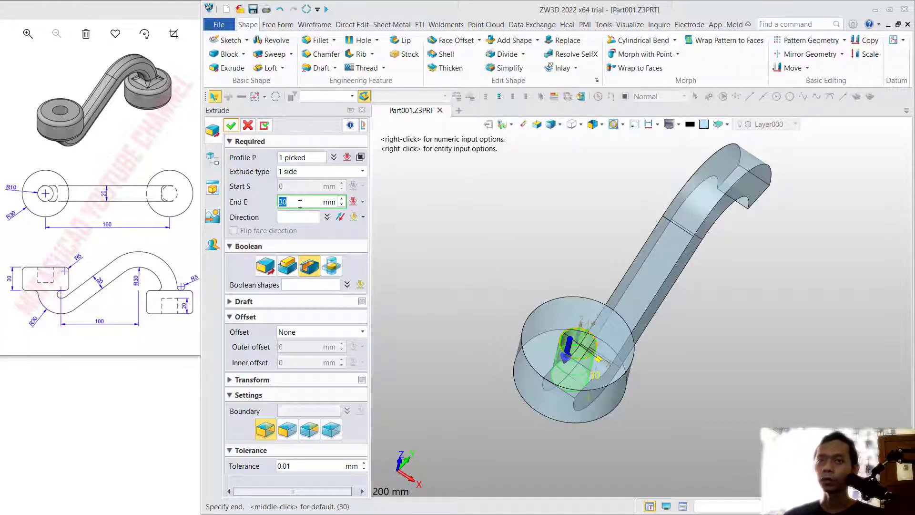
pyautogui.click(231, 126)
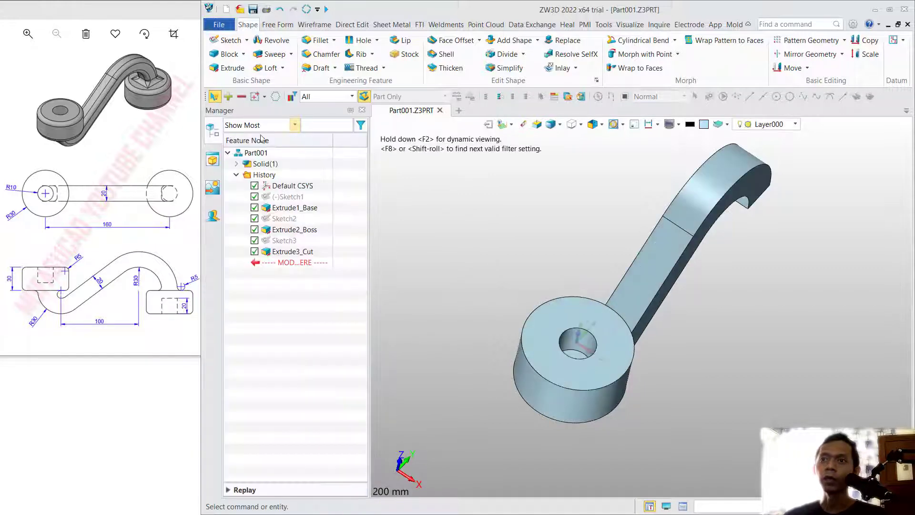
# - Start a new sketch on the square end face of the arm's opposite hook, away from the finished boss
pyautogui.moveTo(669, 360); pyautogui.dragTo(736, 281, button='middle')
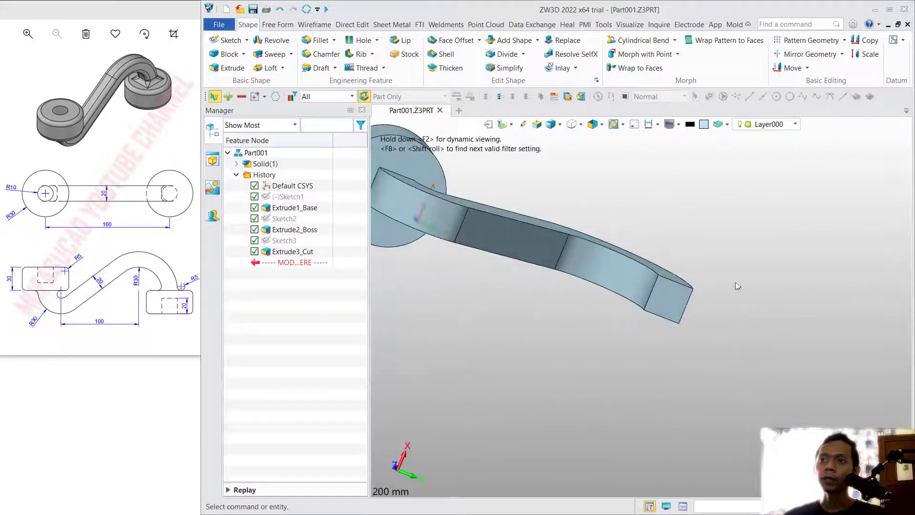
pyautogui.click(654, 299)
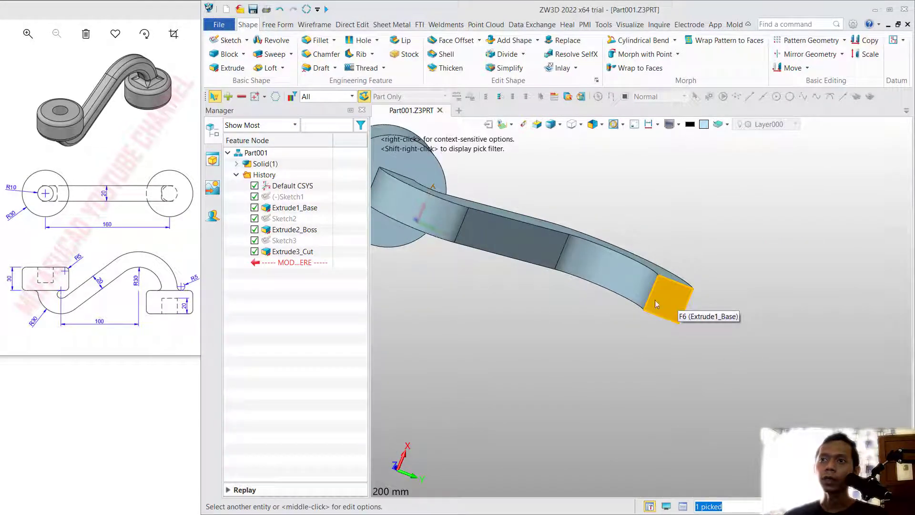
pyautogui.click(224, 40)
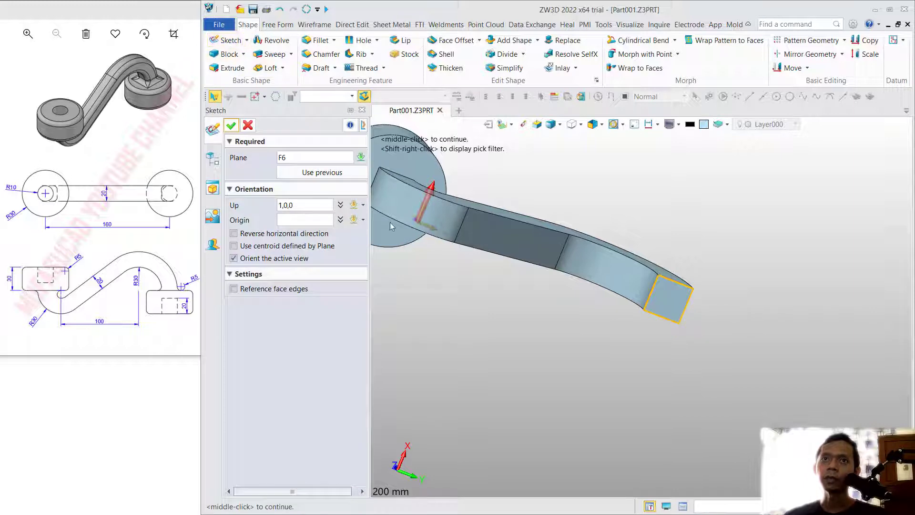
pyautogui.click(231, 125)
pyautogui.moveTo(815, 257); pyautogui.dragTo(562, 297, button='middle')
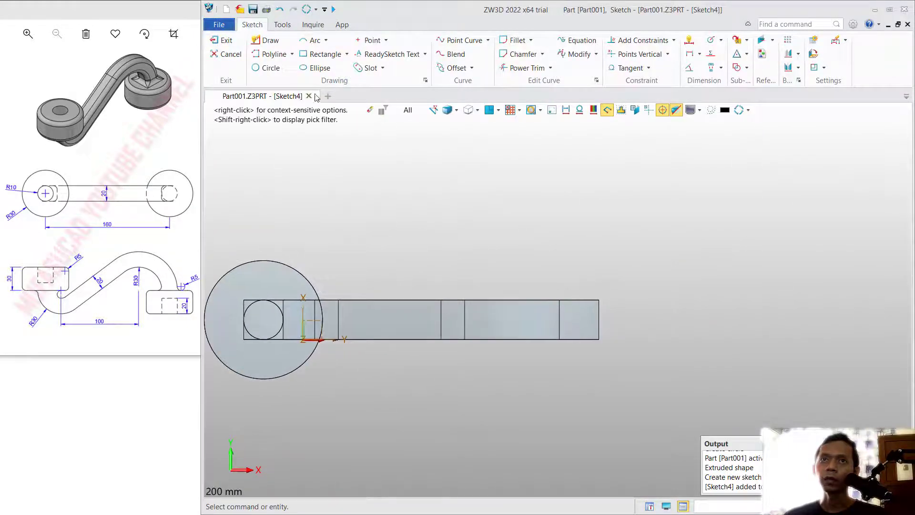
# - Draw a circle of radius 30 mm centred roughly in the middle of the arm's second end face
pyautogui.click(267, 68)
pyautogui.click(579, 319)
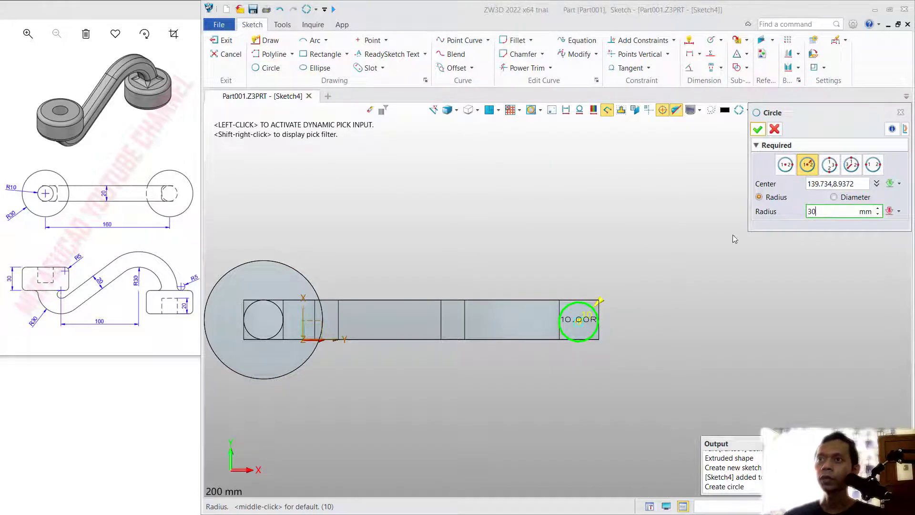
pyautogui.write('30')
pyautogui.press('Return')
# - Dimension the new circle's centre 10 mm horizontally from the arm's outer end edge
pyautogui.scroll(3, 613, 252)
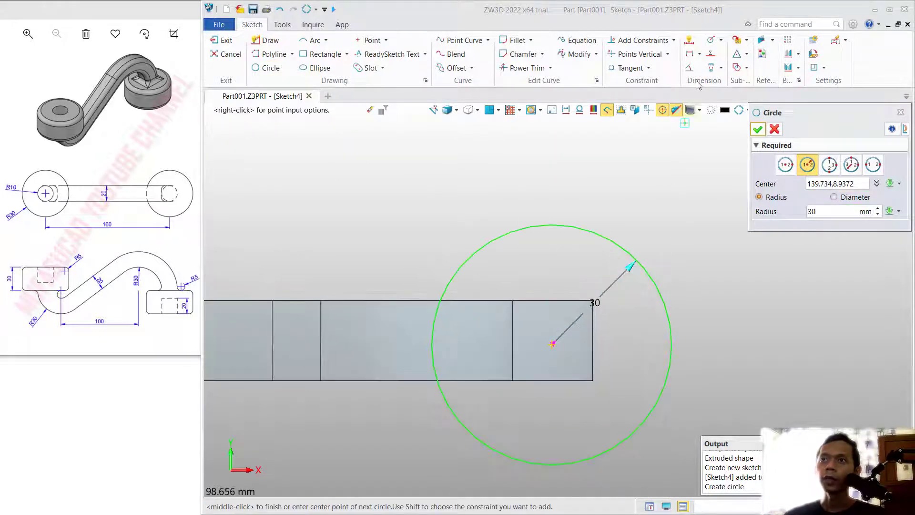
pyautogui.click(690, 41)
pyautogui.click(551, 345)
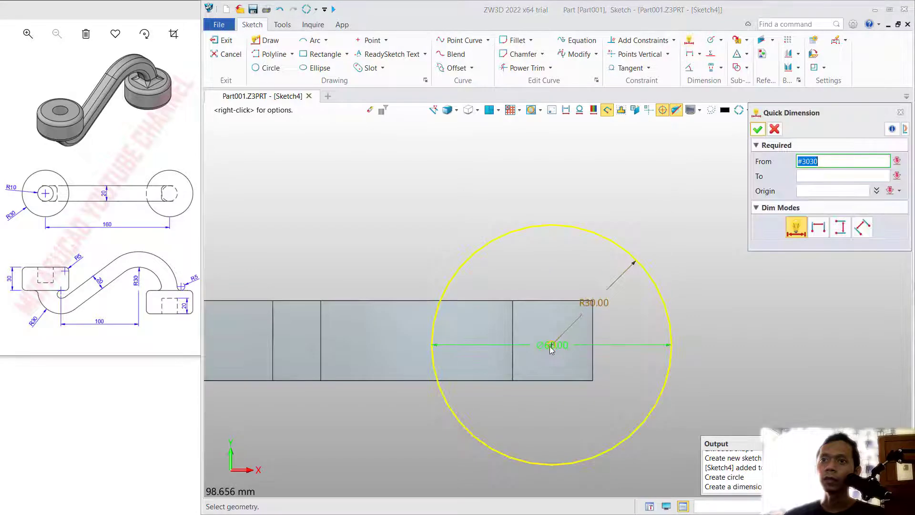
pyautogui.click(593, 382)
pyautogui.click(570, 398)
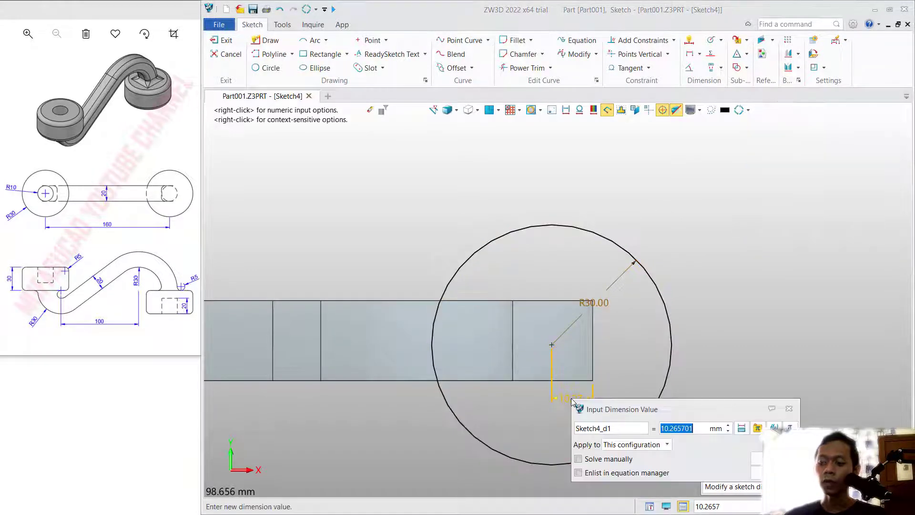
pyautogui.write('10')
pyautogui.press('Return')
# - Dimension the new circle's centre 10 mm vertically from the arm's long side edge and finish the sketch
pyautogui.click(552, 345)
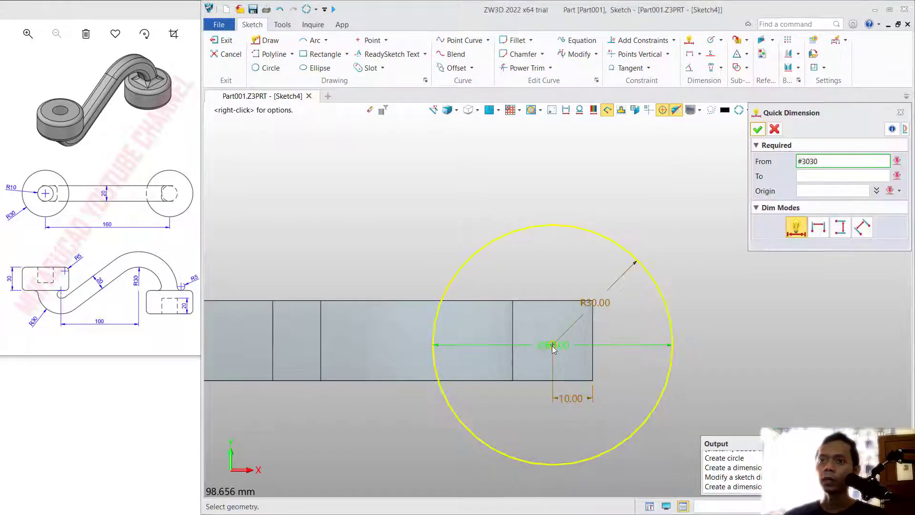
pyautogui.click(601, 381)
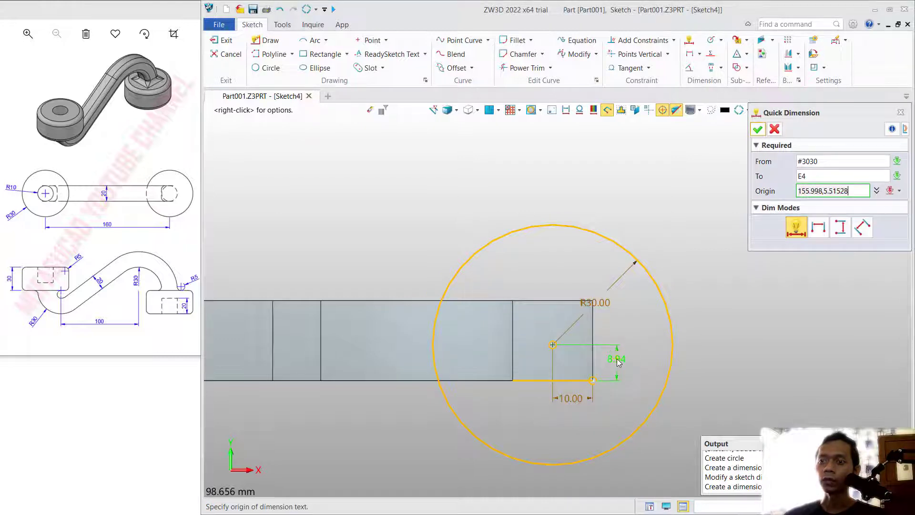
pyautogui.click(615, 360)
pyautogui.write('10')
pyautogui.press('Return')
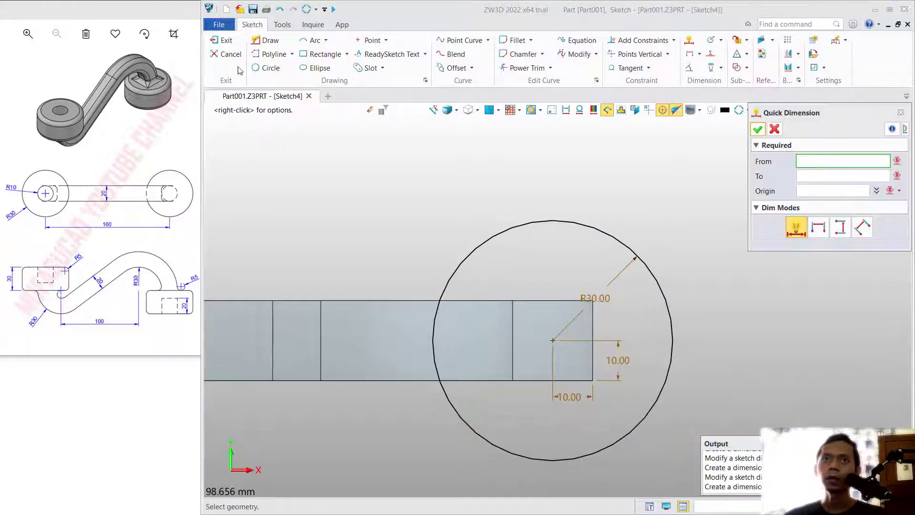
pyautogui.click(226, 41)
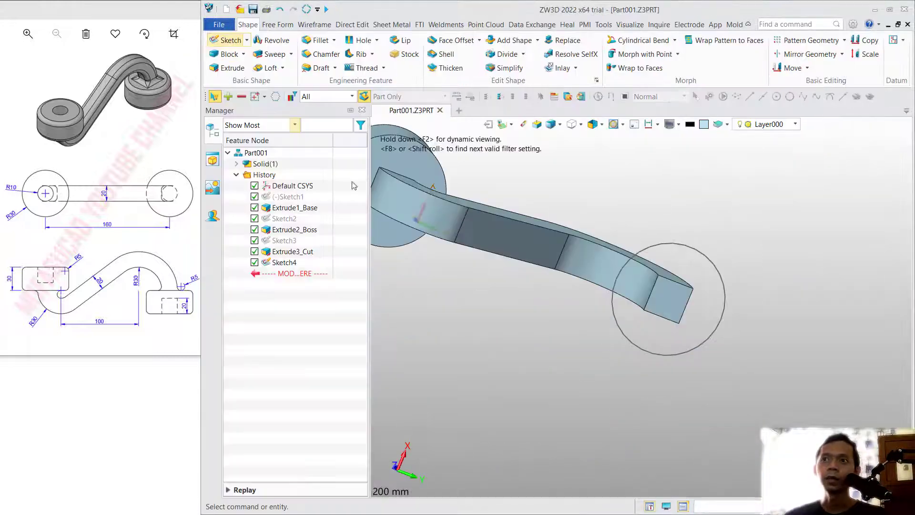
# - Extrude the 30 mm radius circle 30 mm outward from the arm's end face and join it to the arm as a boss
pyautogui.click(229, 71)
pyautogui.click(671, 245)
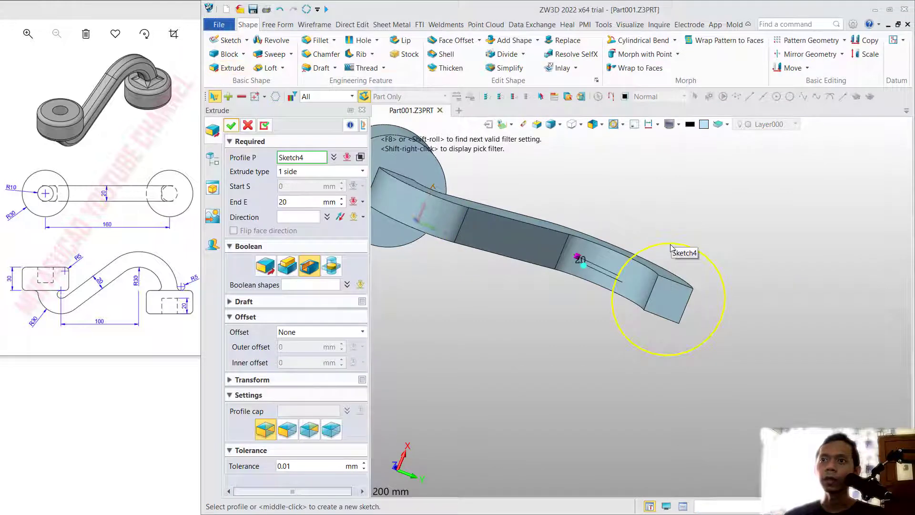
pyautogui.click(671, 247)
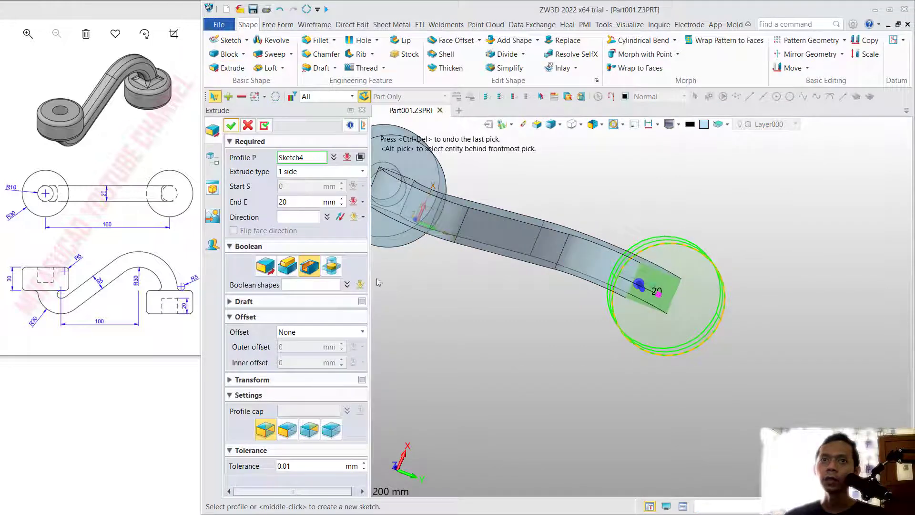
pyautogui.click(675, 298)
pyautogui.moveTo(675, 298); pyautogui.dragTo(647, 295, button='middle')
pyautogui.click(640, 297)
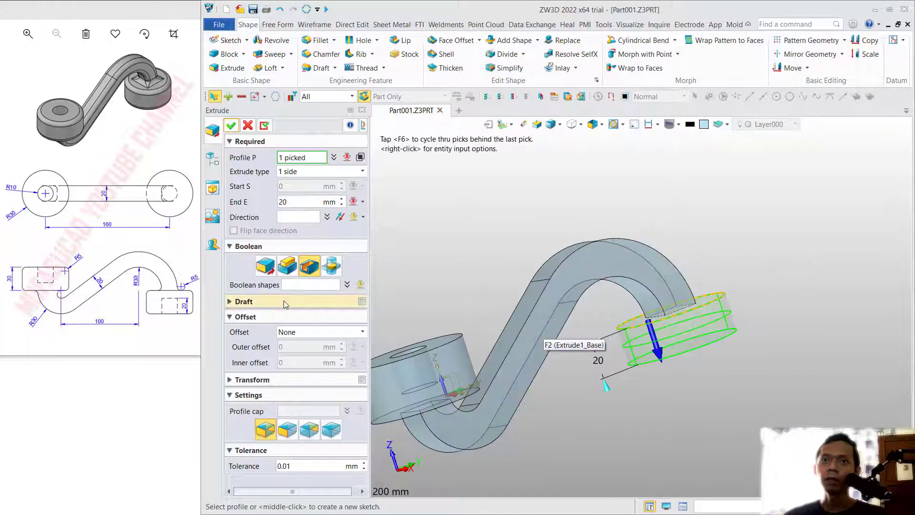
pyautogui.click(287, 267)
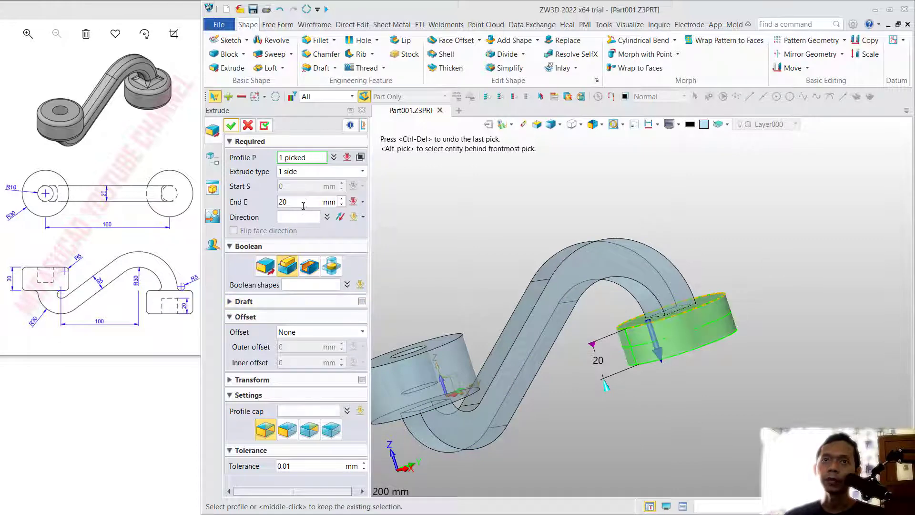
pyautogui.click(283, 202)
pyautogui.write('3')
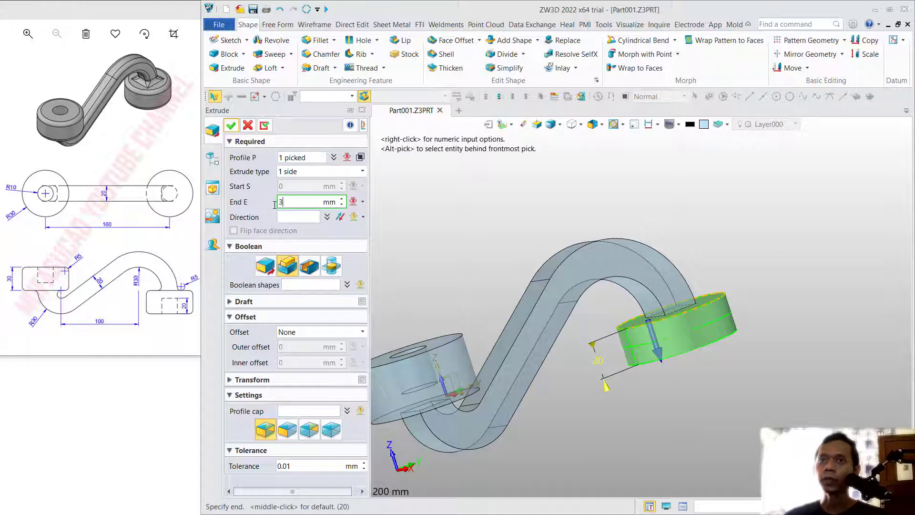
pyautogui.write('0')
pyautogui.press('Return')
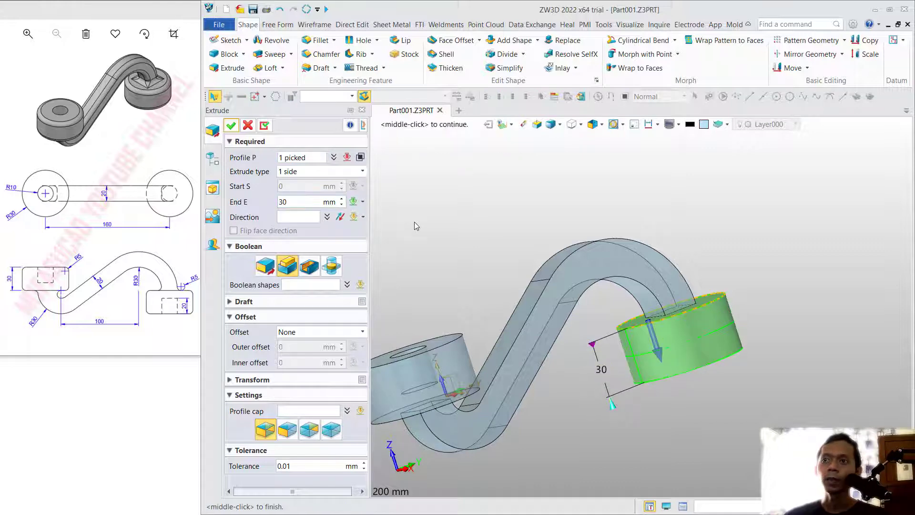
pyautogui.click(232, 127)
# - Start a new sketch on the outer flat face of the second boss
pyautogui.moveTo(750, 242); pyautogui.dragTo(738, 182, button='right')
pyautogui.click(674, 331)
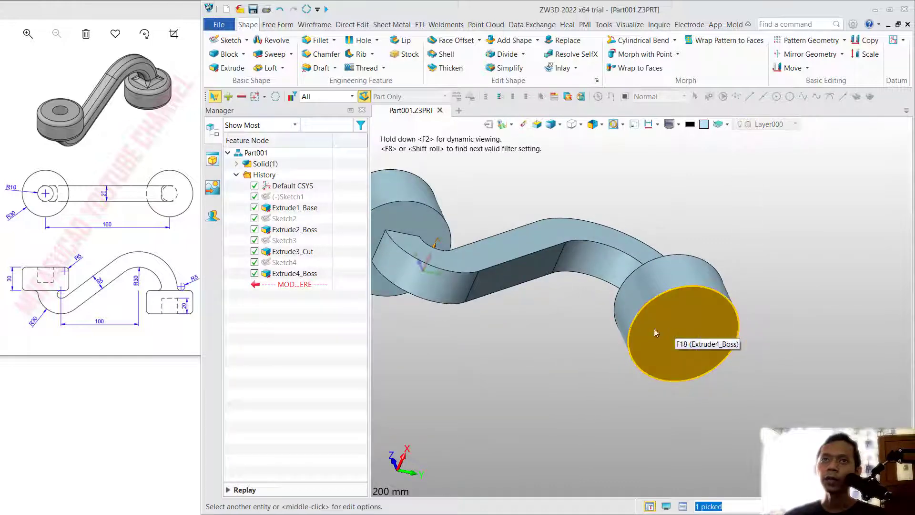
pyautogui.click(227, 40)
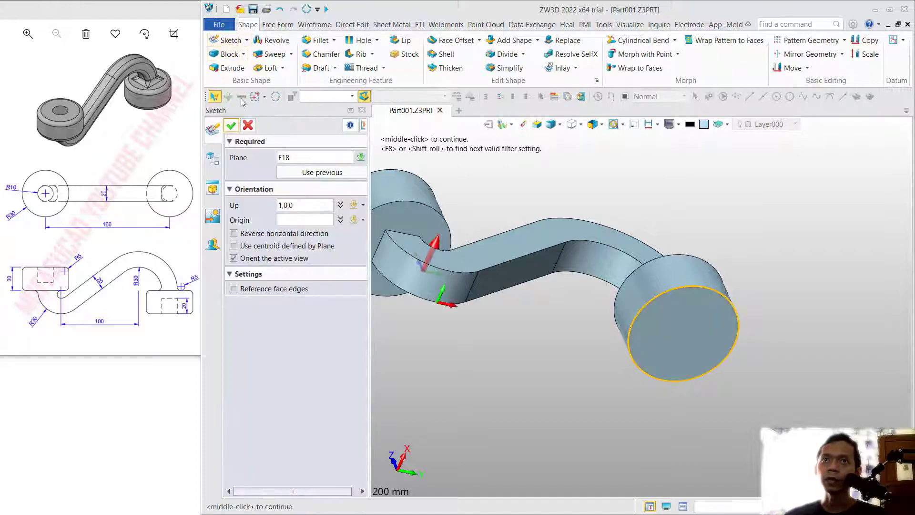
pyautogui.click(232, 126)
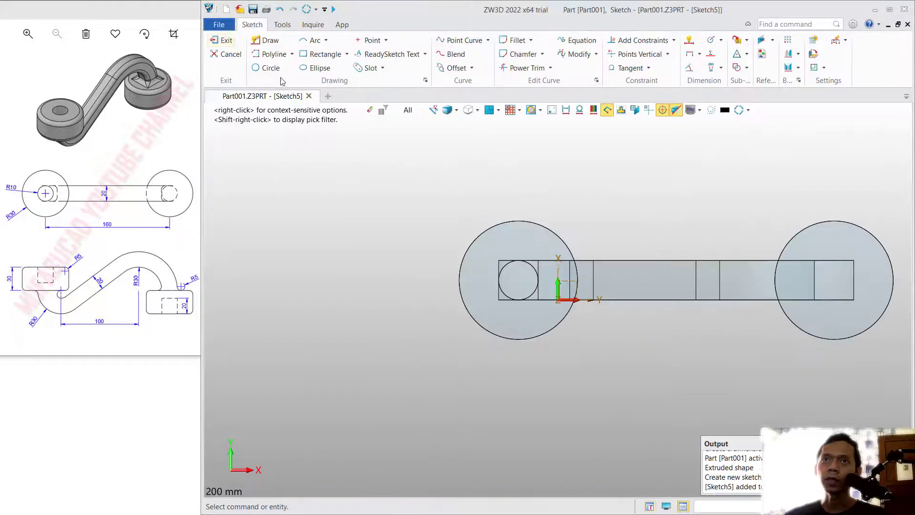
# - Draw a circle of radius 10 mm concentric with the second boss and finish the sketch
pyautogui.click(267, 67)
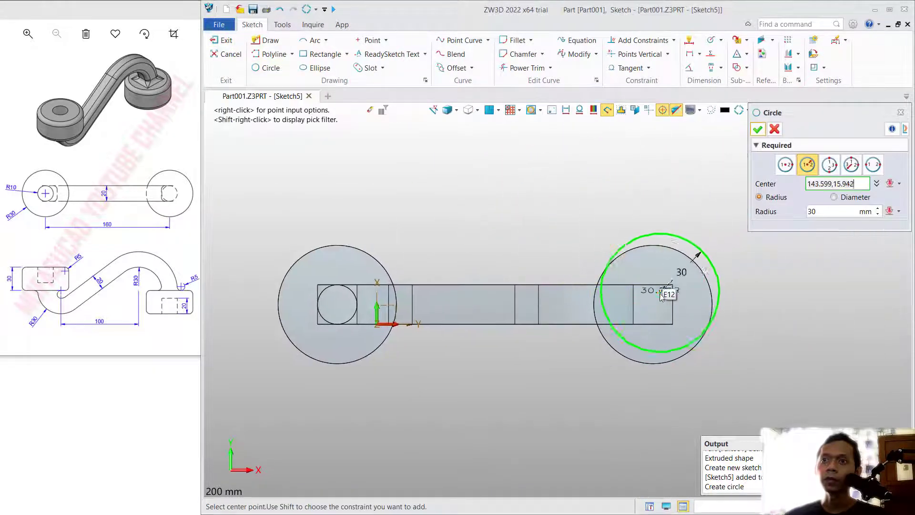
pyautogui.click(653, 304)
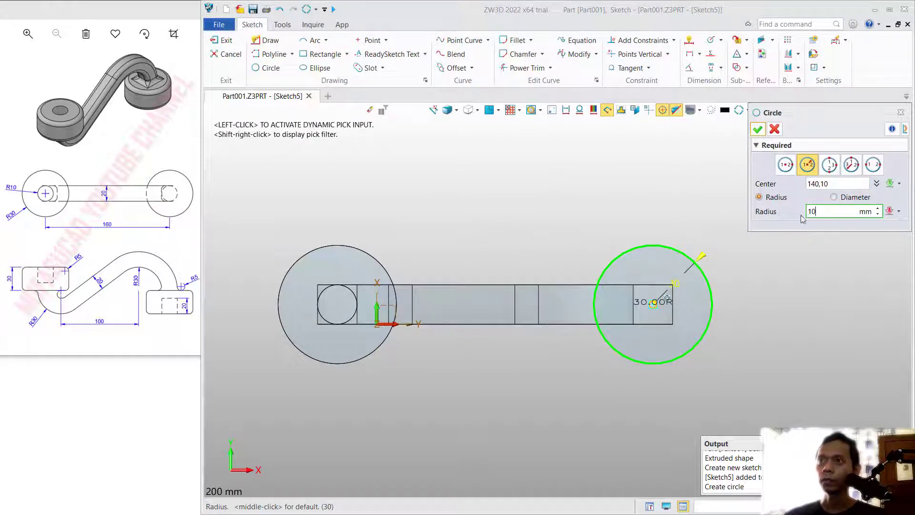
pyautogui.click(758, 129)
pyautogui.click(239, 40)
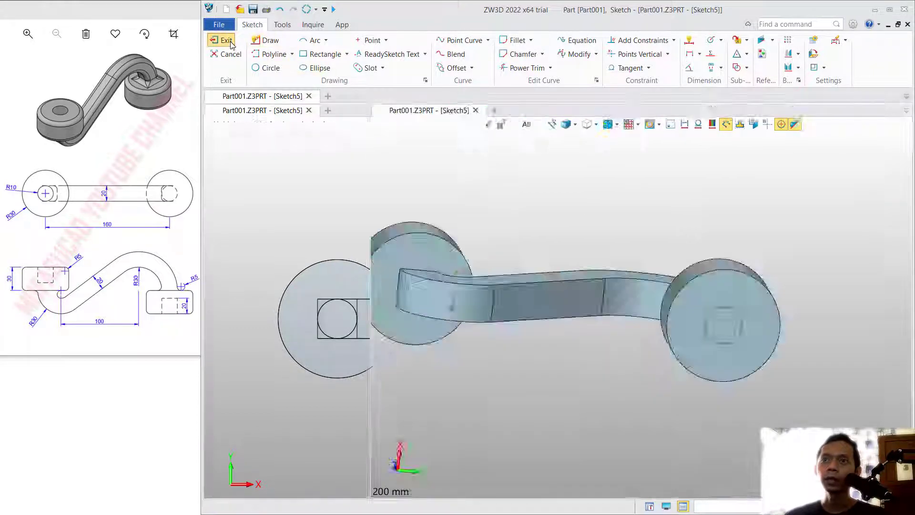
# - Cut the 10 mm radius circle 20 mm deep into the second boss with a reversed Extrude
pyautogui.click(227, 67)
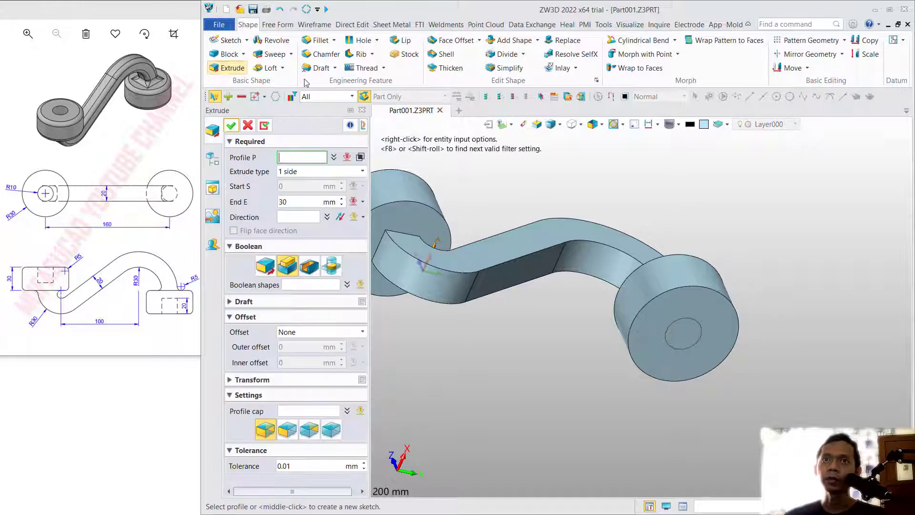
pyautogui.click(681, 329)
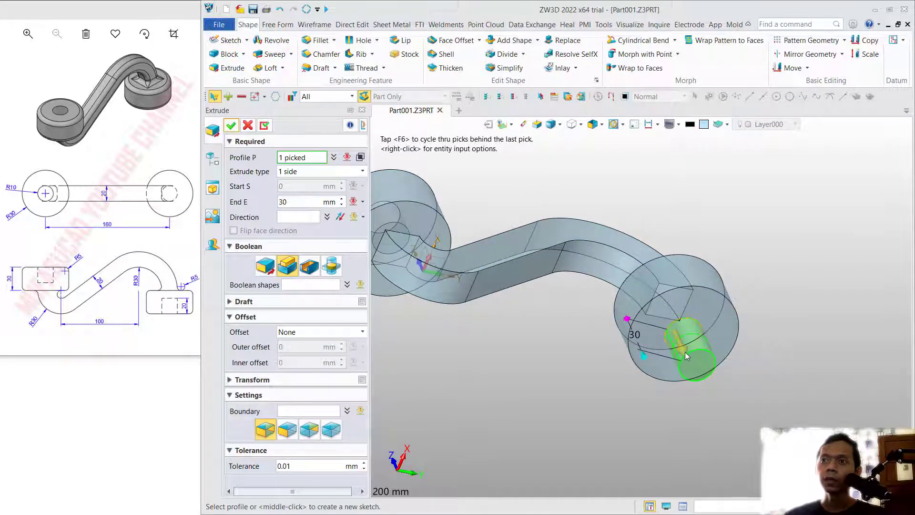
pyautogui.click(686, 356)
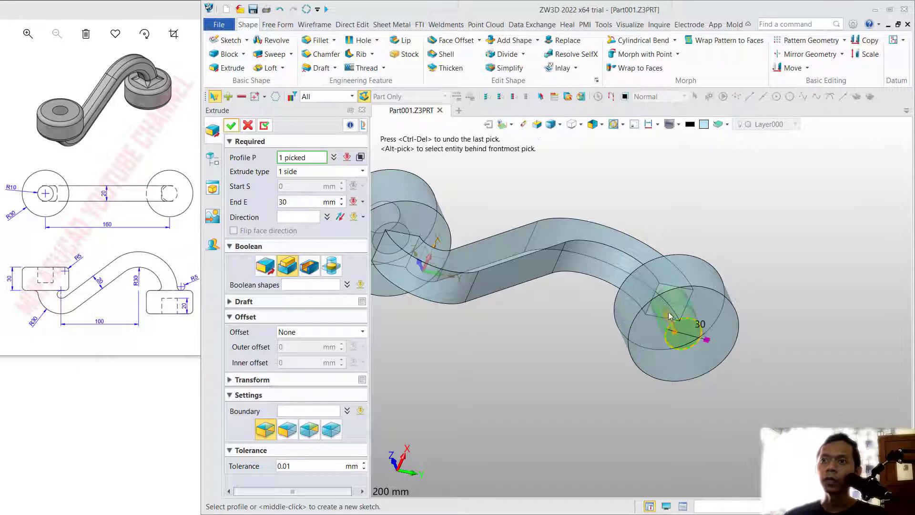
pyautogui.click(306, 268)
pyautogui.click(279, 201)
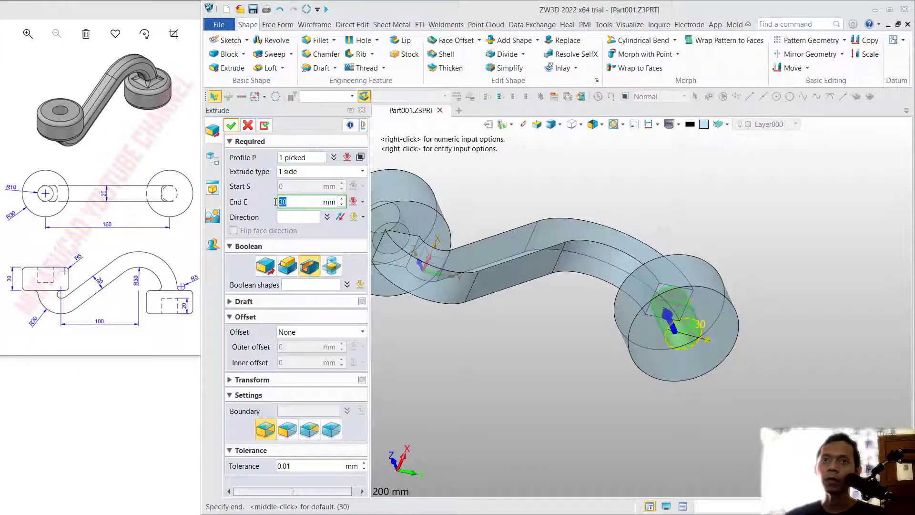
pyautogui.write('20')
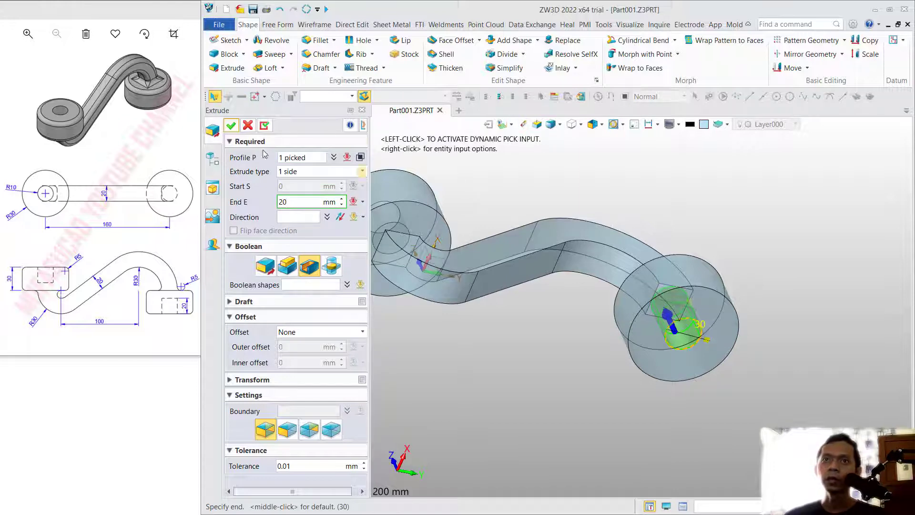
pyautogui.middleClick(397, 171)
# - Start a Fillet with radius 5 mm and select both outer circular edges of the first boss
pyautogui.moveTo(686, 195); pyautogui.dragTo(691, 289, button='middle')
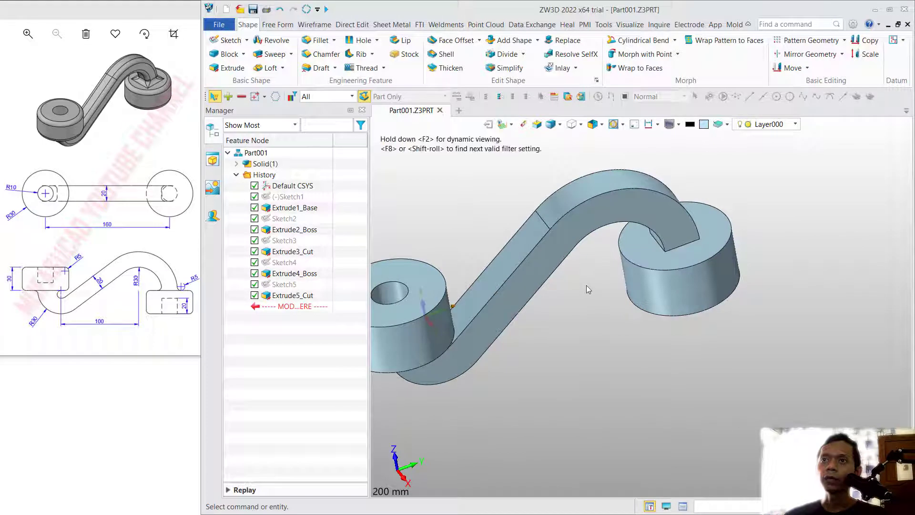
pyautogui.moveTo(591, 288); pyautogui.dragTo(663, 296, button='middle')
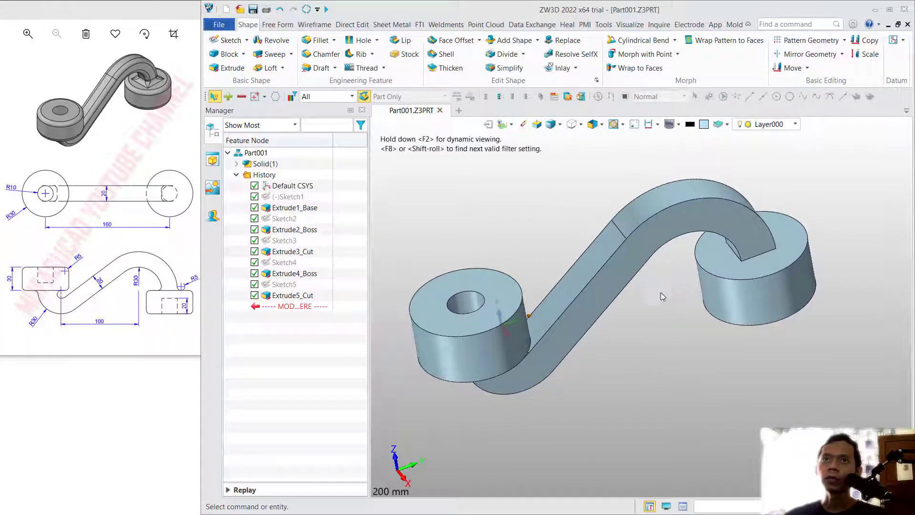
pyautogui.click(318, 40)
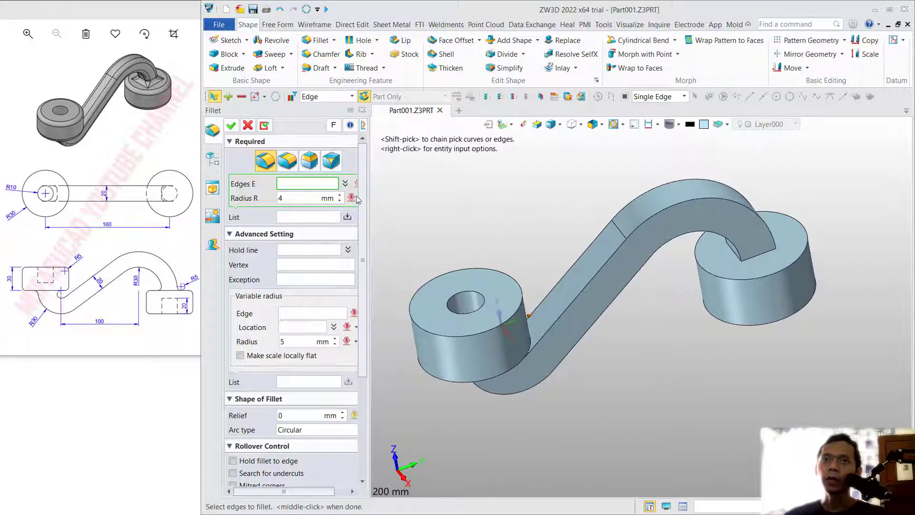
pyautogui.doubleClick(281, 198)
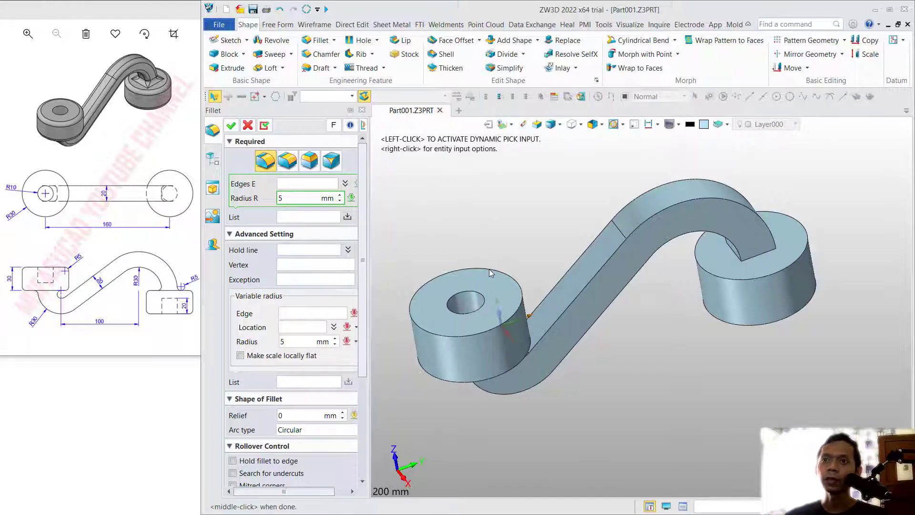
pyautogui.click(328, 185)
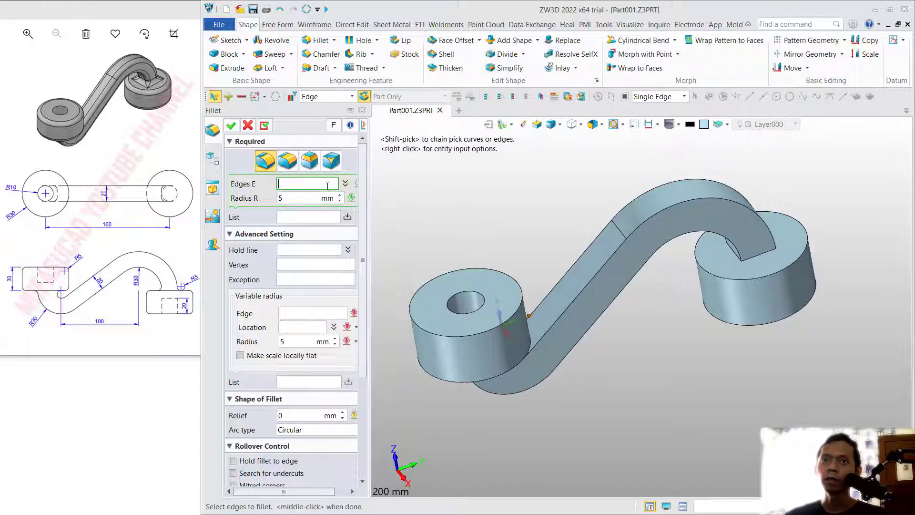
pyautogui.click(466, 271)
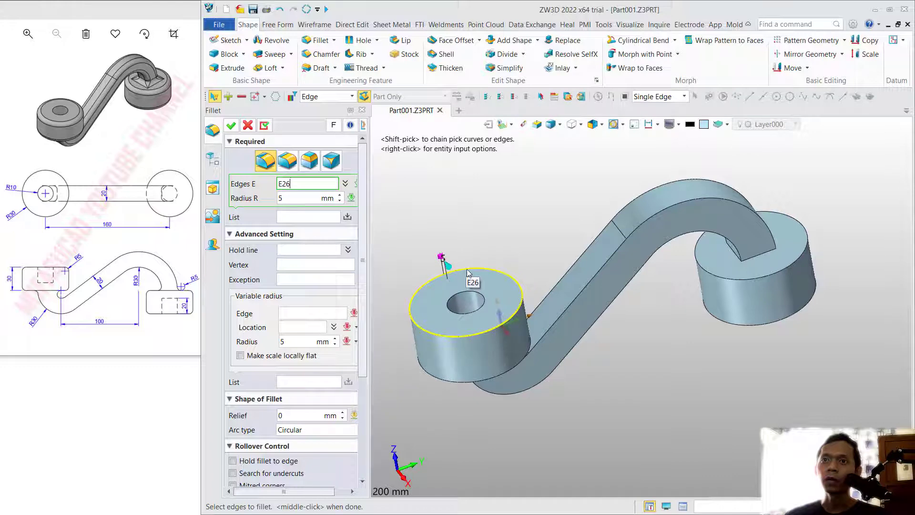
pyautogui.click(461, 383)
# - Add the straight and curved long edges along one side face of the S-shaped arm to the fillet selection
pyautogui.moveTo(465, 376); pyautogui.dragTo(506, 334, button='middle')
pyautogui.click(573, 276)
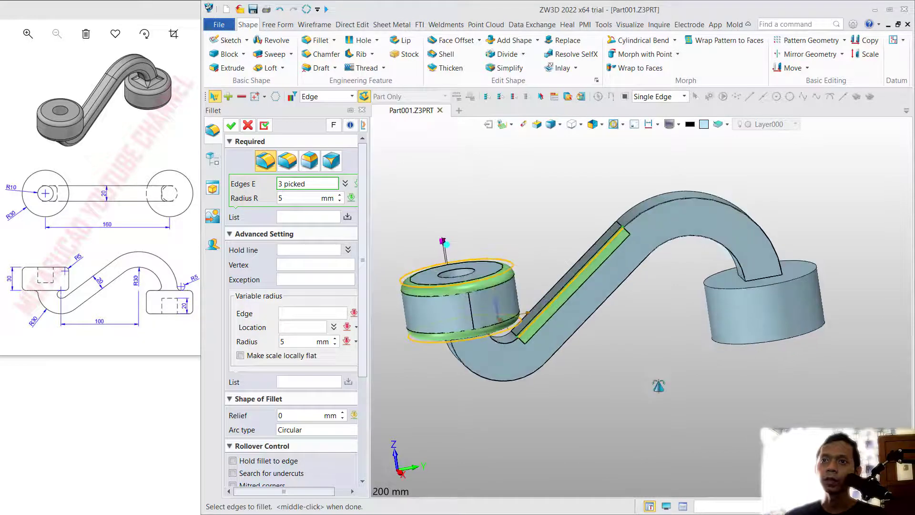
pyautogui.click(502, 346)
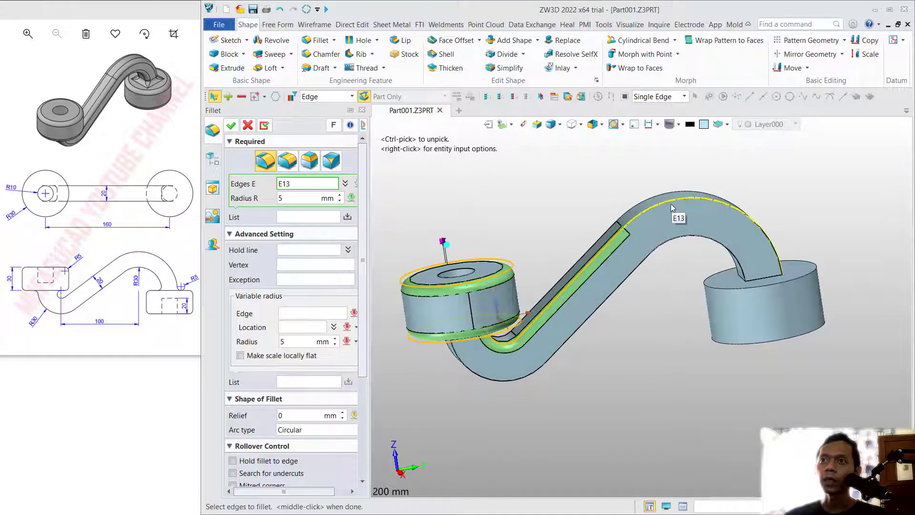
pyautogui.click(672, 204)
pyautogui.click(672, 246)
pyautogui.click(634, 284)
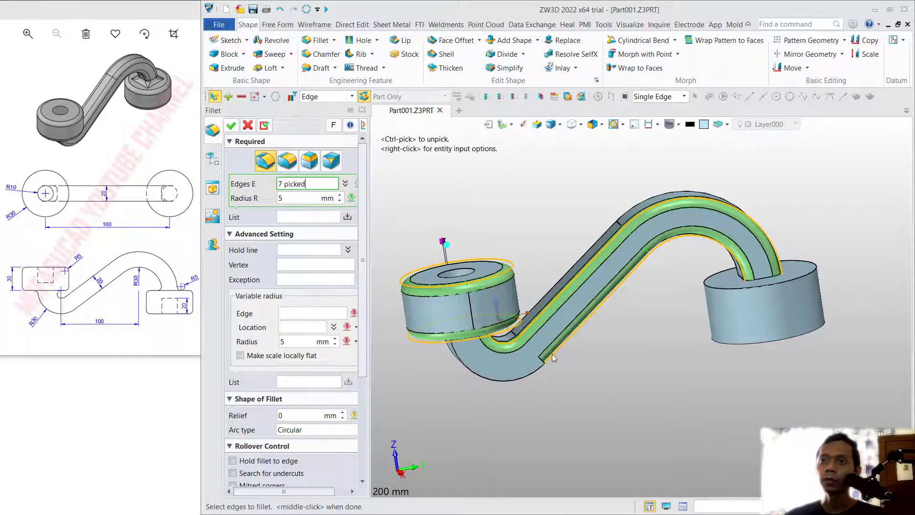
pyautogui.click(545, 371)
# - Add the matching straight and curved long edges on the arm's opposite side face to the fillet selection
pyautogui.moveTo(536, 239); pyautogui.dragTo(666, 322, button='middle')
pyautogui.click(666, 338)
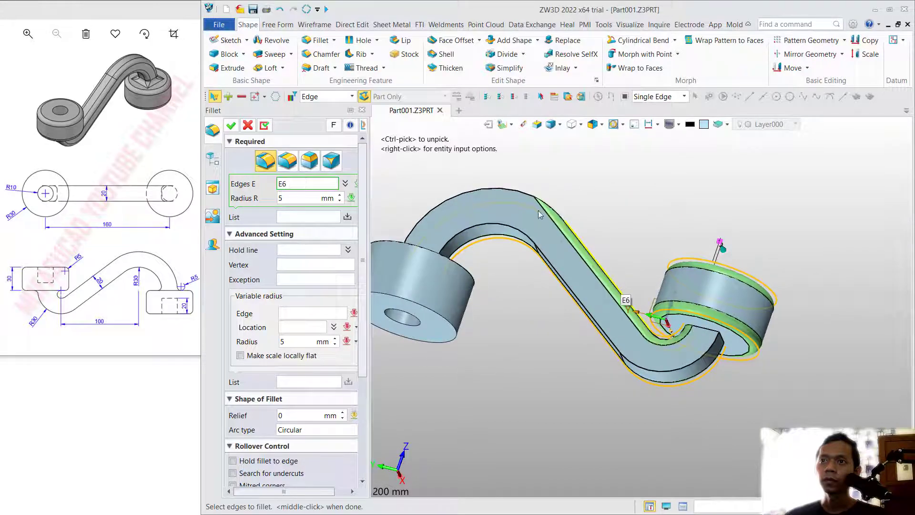
pyautogui.click(525, 195)
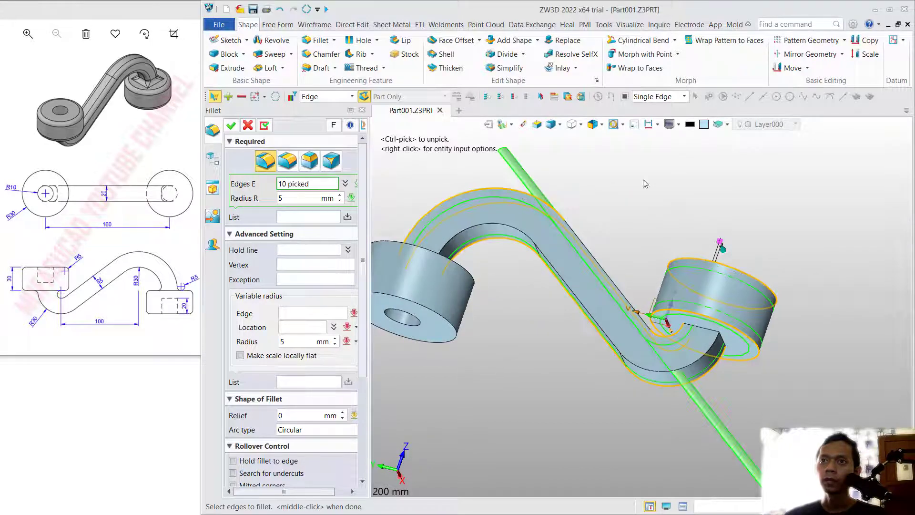
pyautogui.moveTo(644, 183); pyautogui.dragTo(681, 161, button='right')
pyautogui.click(594, 281)
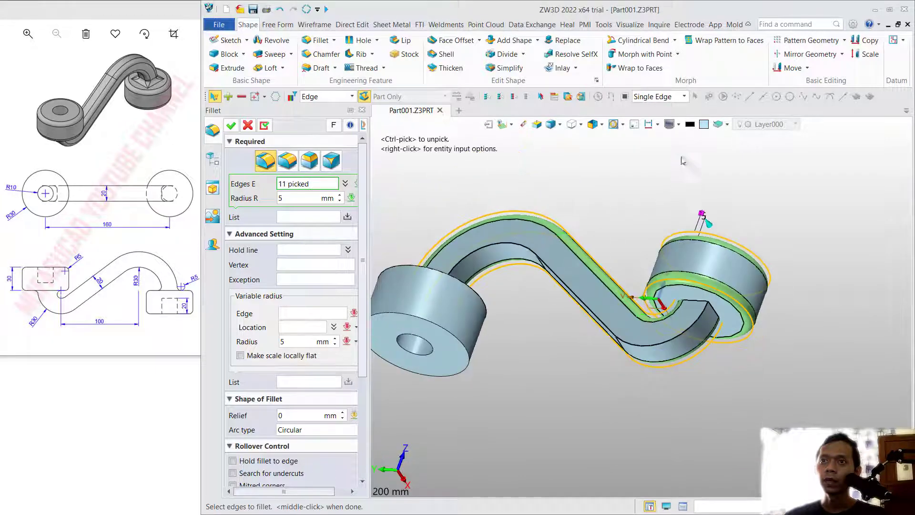
pyautogui.click(594, 299)
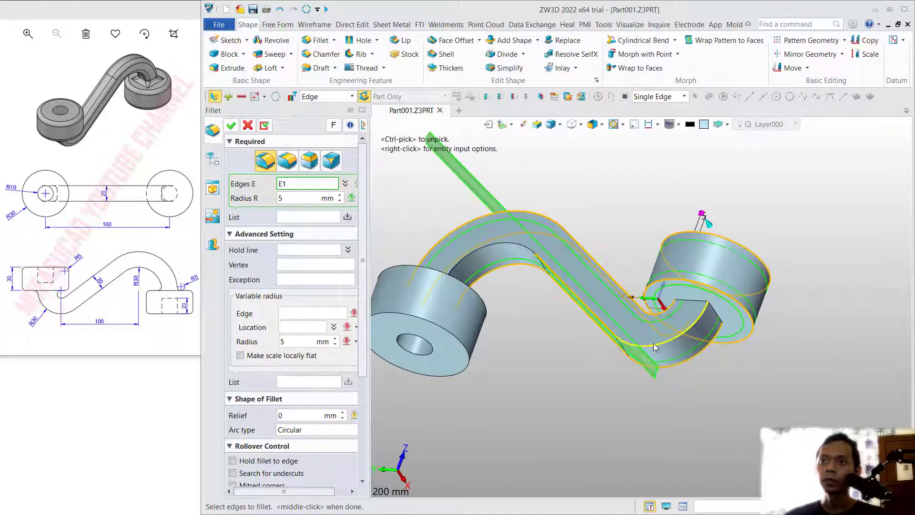
pyautogui.click(512, 245)
# - Add both outer circular edges of the second boss to the fillet selection
pyautogui.moveTo(722, 223); pyautogui.dragTo(474, 290, button='right')
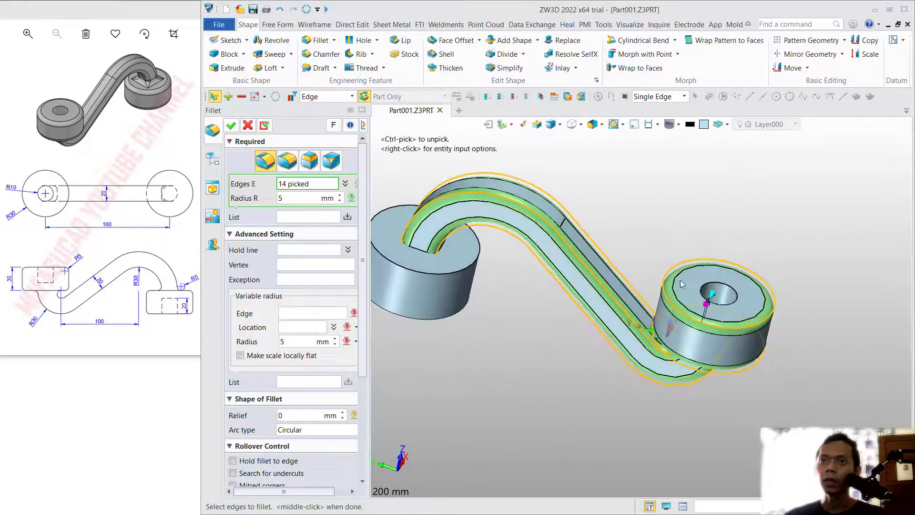
pyautogui.click(471, 292)
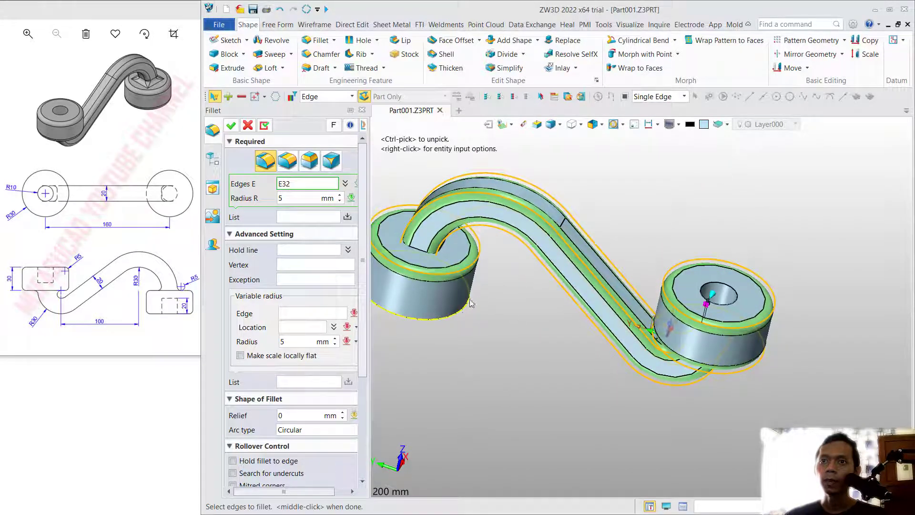
pyautogui.click(470, 303)
# - Add the four edges where the arm's end meets the second boss to the fillet selection
pyautogui.click(419, 252)
pyautogui.scroll(3, 444, 251)
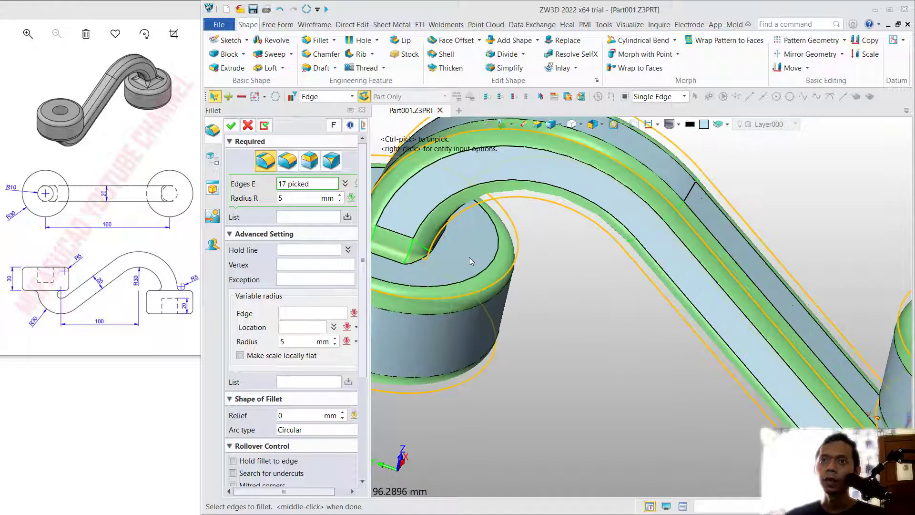
pyautogui.moveTo(471, 261); pyautogui.dragTo(581, 314, button='right')
pyautogui.click(450, 250)
pyautogui.scroll(-3, 450, 250)
pyautogui.click(432, 271)
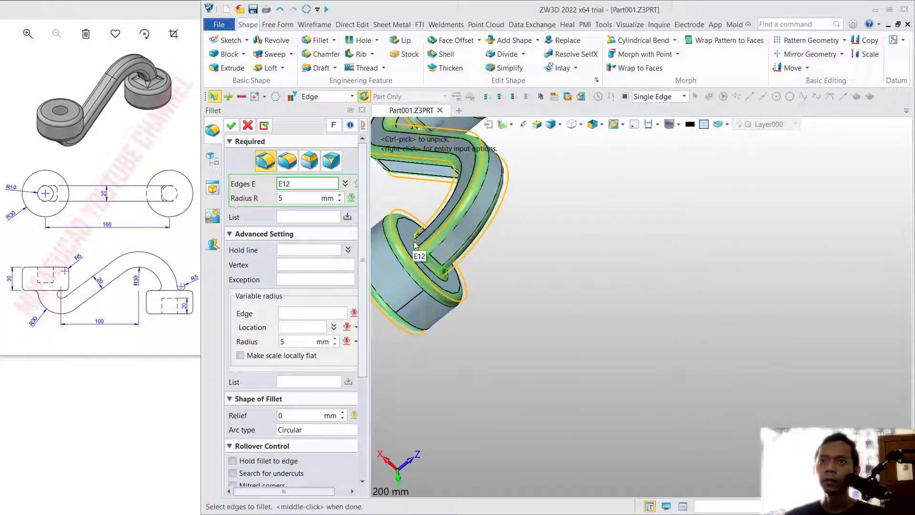
pyautogui.click(419, 255)
pyautogui.moveTo(594, 267); pyautogui.dragTo(470, 147, button='right')
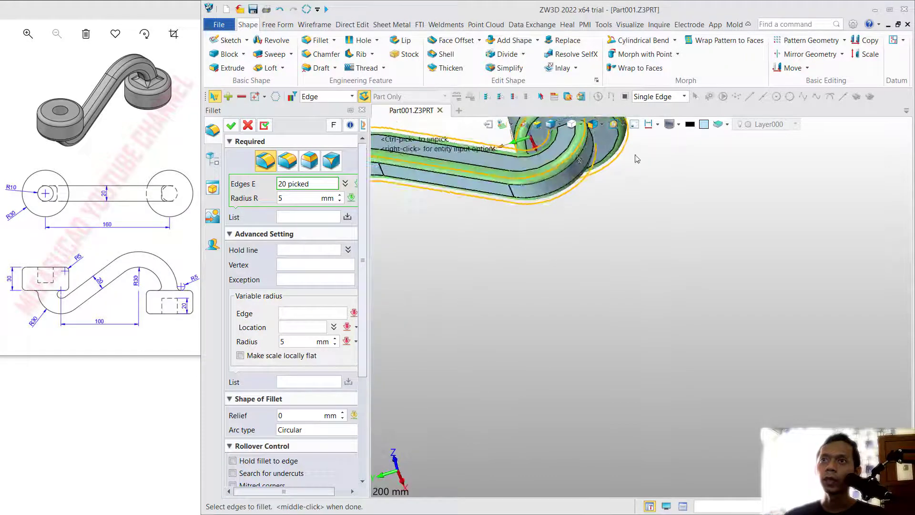
# - Add three edges where the arm's end meets the other boss to the selection and apply the 5 mm fillet
pyautogui.scroll(-3, 632, 159)
pyautogui.scroll(3, 632, 159)
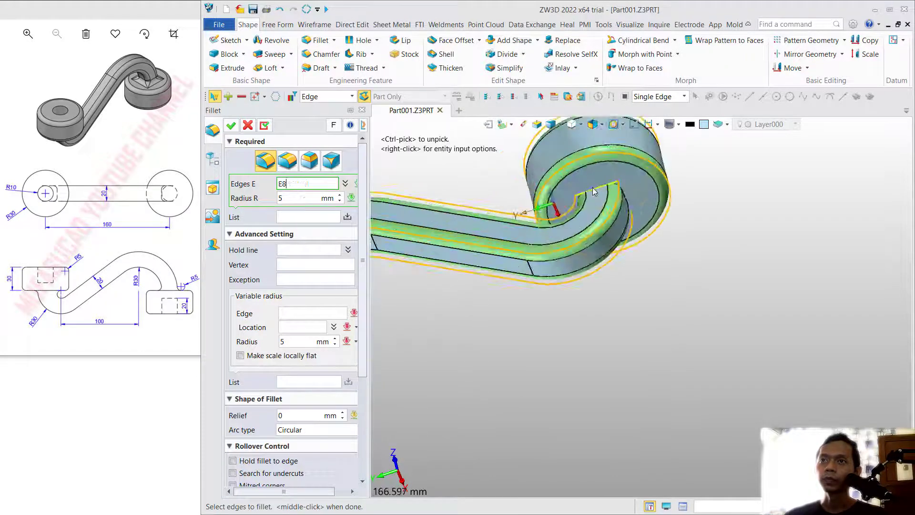
pyautogui.click(626, 198)
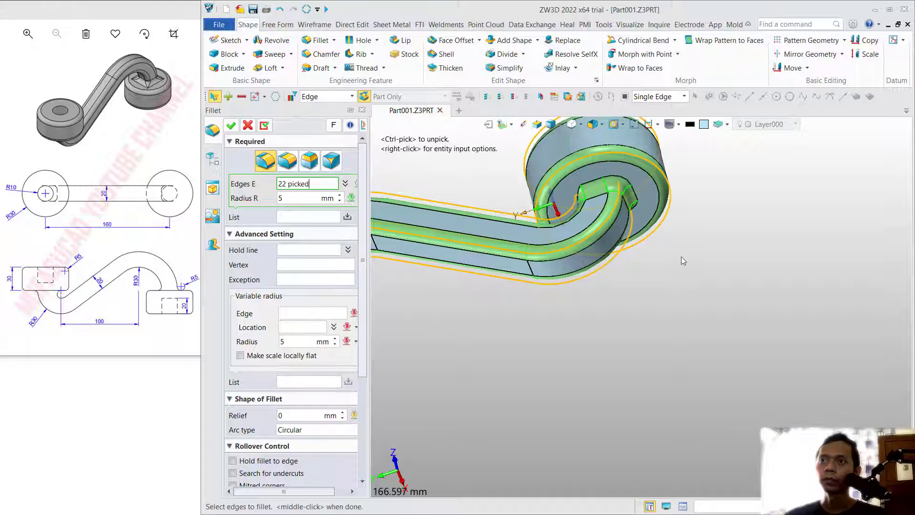
pyautogui.moveTo(682, 259); pyautogui.dragTo(660, 183, button='right')
pyautogui.click(618, 196)
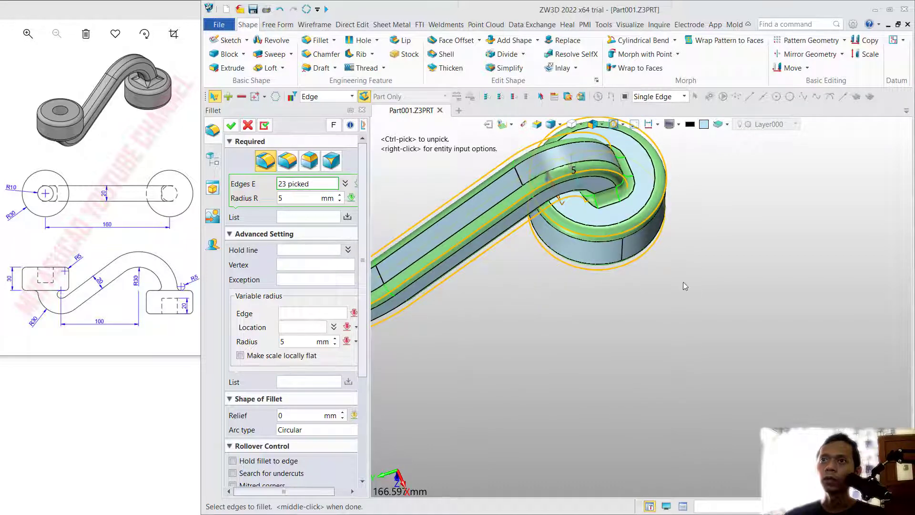
pyautogui.middleClick(710, 240)
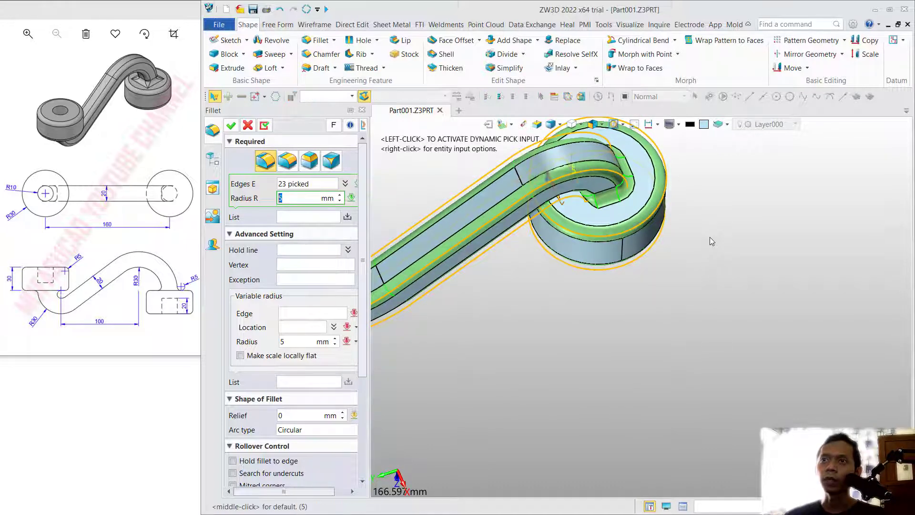
pyautogui.click(232, 125)
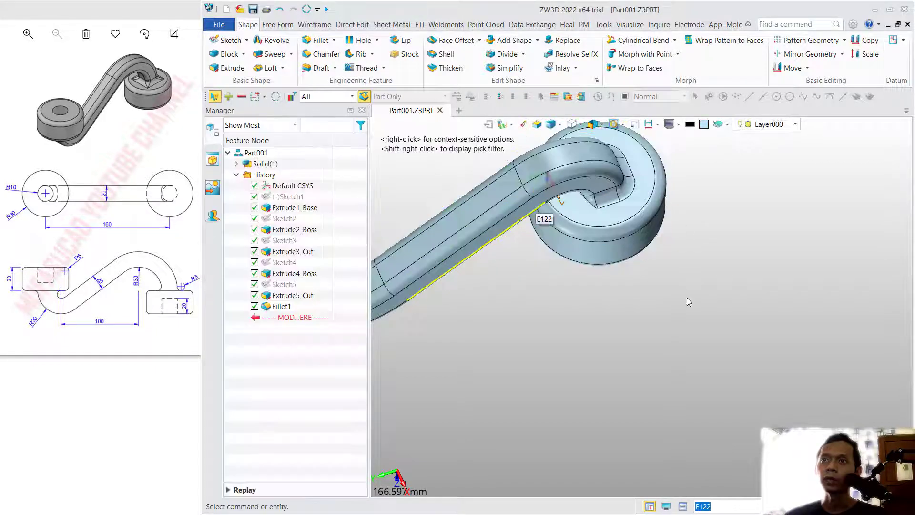
# - Fillet the remaining inner edge between the arm's end and the boss, under the arm's bend, with a 4 mm radius
pyautogui.moveTo(689, 302); pyautogui.dragTo(685, 268, button='right')
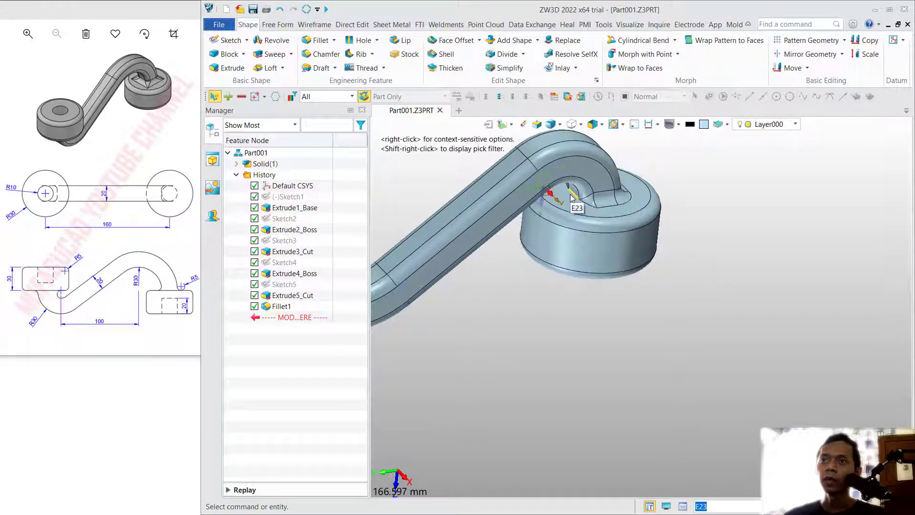
pyautogui.click(318, 40)
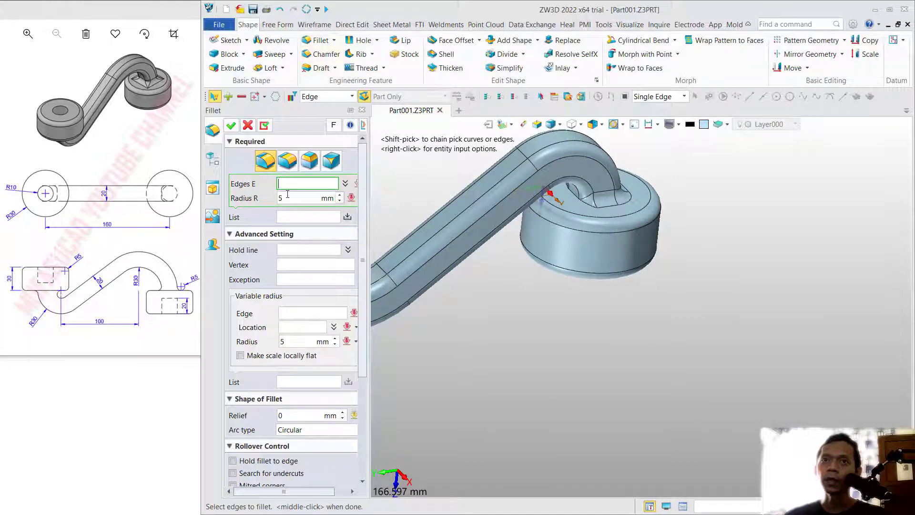
pyautogui.click(291, 196)
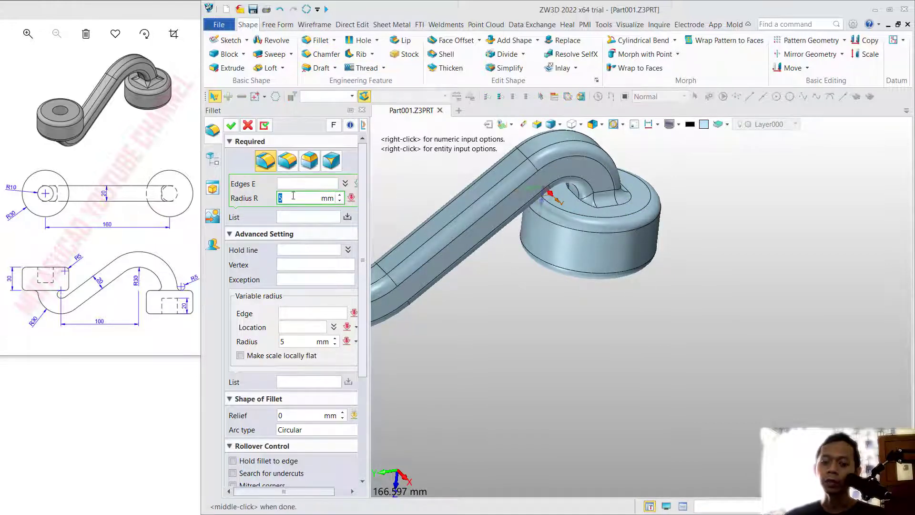
pyautogui.write('4')
pyautogui.click(314, 183)
pyautogui.click(574, 199)
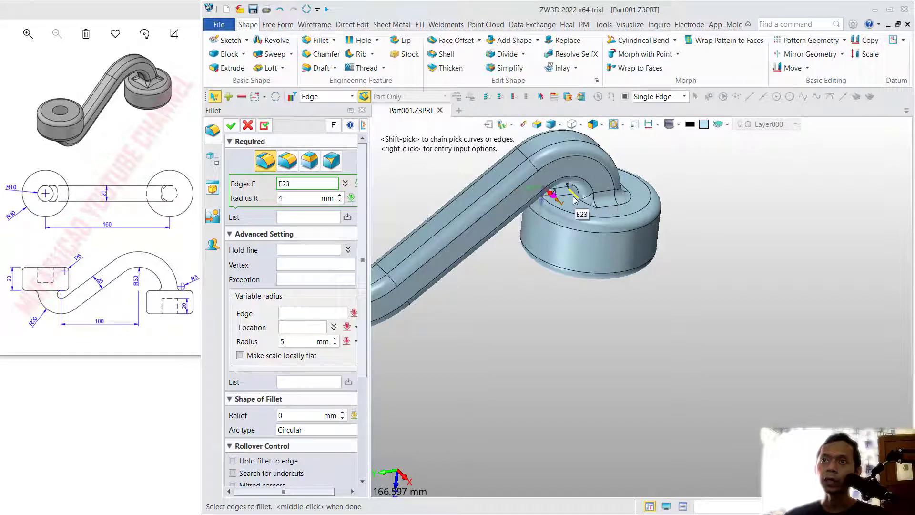
pyautogui.click(574, 197)
pyautogui.click(231, 126)
# - Examine the filleted crank arm and both end bosses as a whole against the reference drawing
pyautogui.scroll(-3, 604, 222)
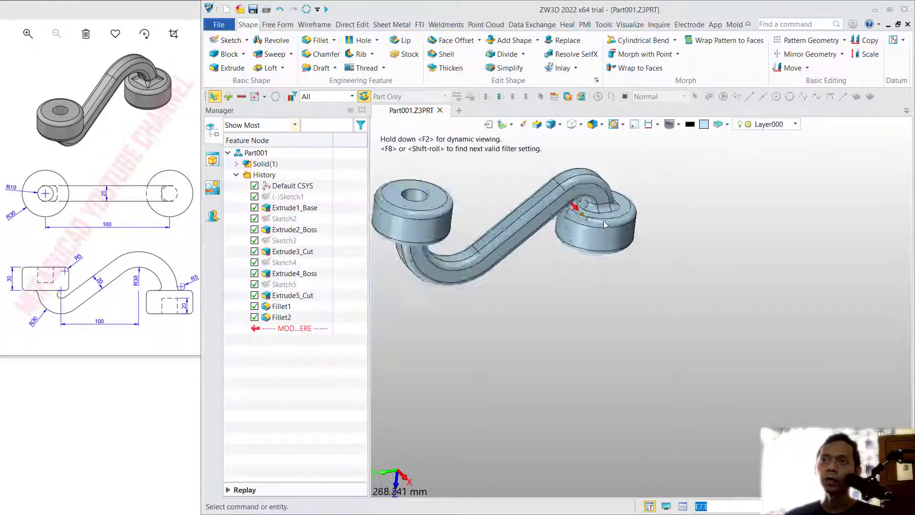
pyautogui.scroll(-3, 604, 222)
pyautogui.moveTo(685, 154); pyautogui.dragTo(709, 219, button='right')
pyautogui.moveTo(555, 242); pyautogui.dragTo(653, 298, button='middle')
pyautogui.scroll(5, 586, 270)
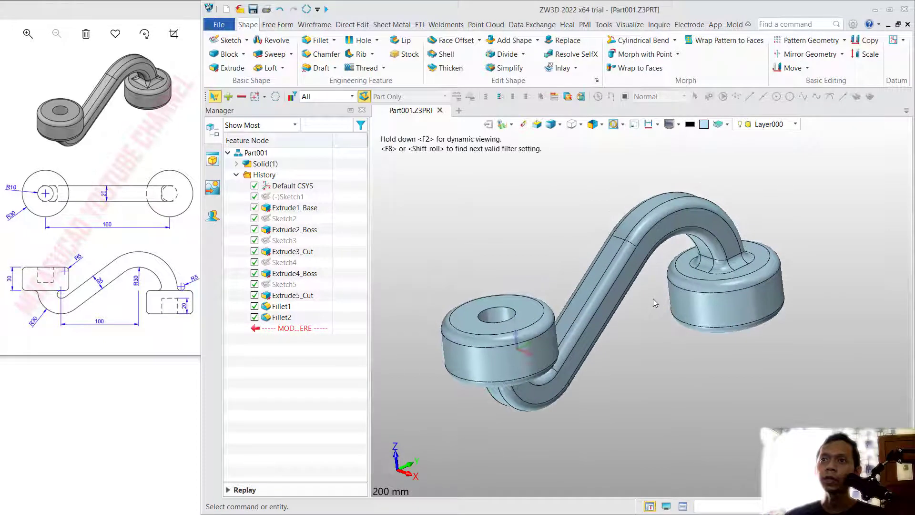
pyautogui.scroll(-1, 653, 299)
pyautogui.moveTo(694, 296); pyautogui.dragTo(697, 305, button='right')
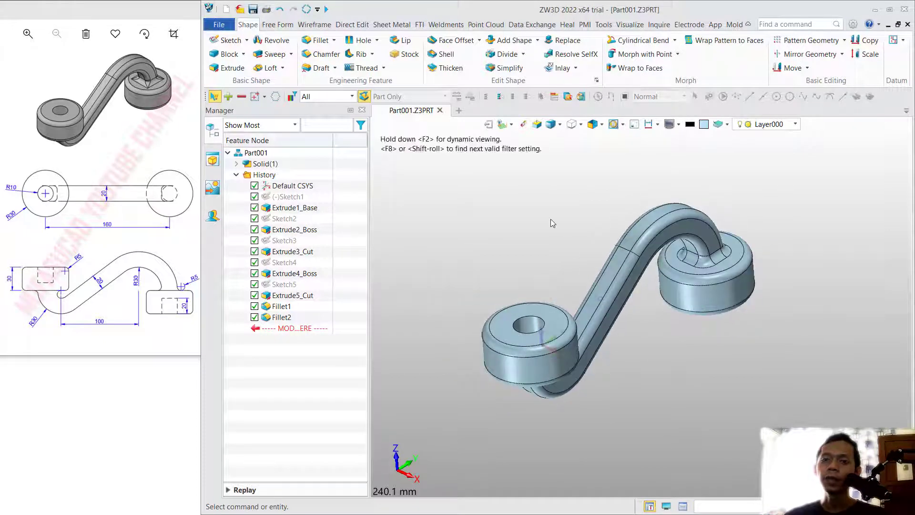